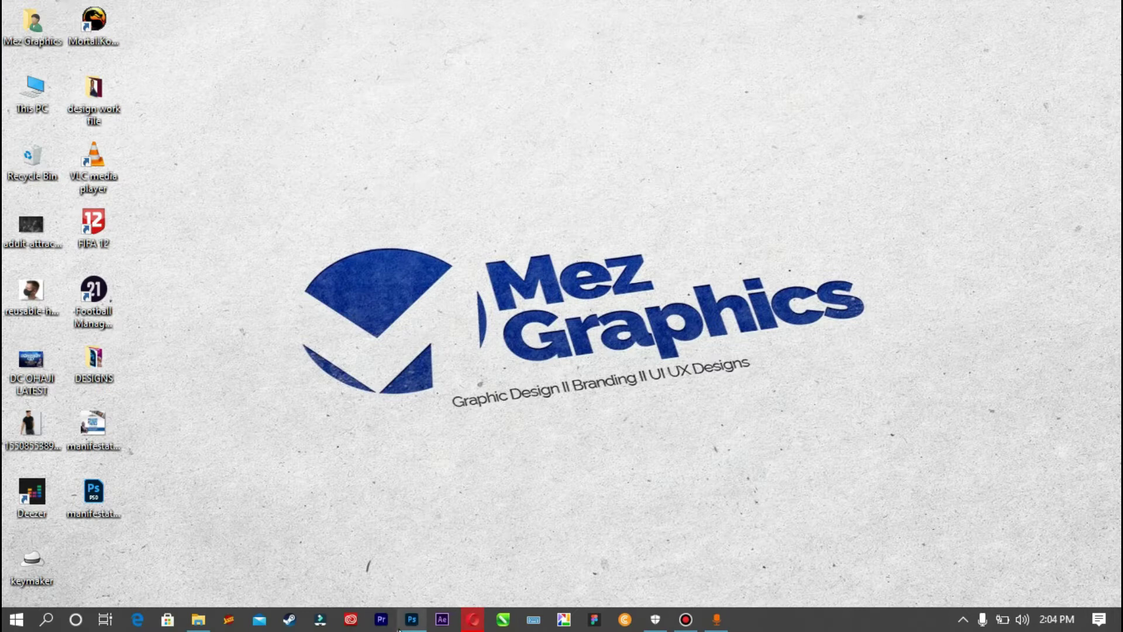
Open ryan-hoffman-Ft4p5E9HjTQ-unsplash.jpg from the Downloads folder.
{"action": "mouse_move", "coordinate": [399, 629]}
{"action": "left_click", "coordinate": [409, 588]}
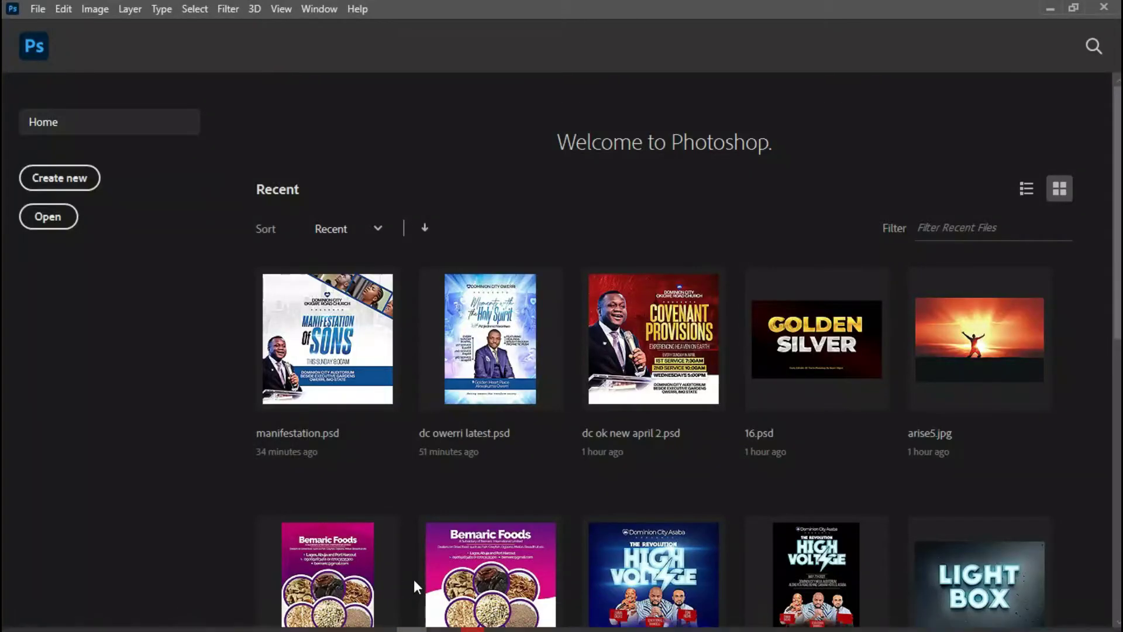
{"action": "left_click", "coordinate": [69, 221]}
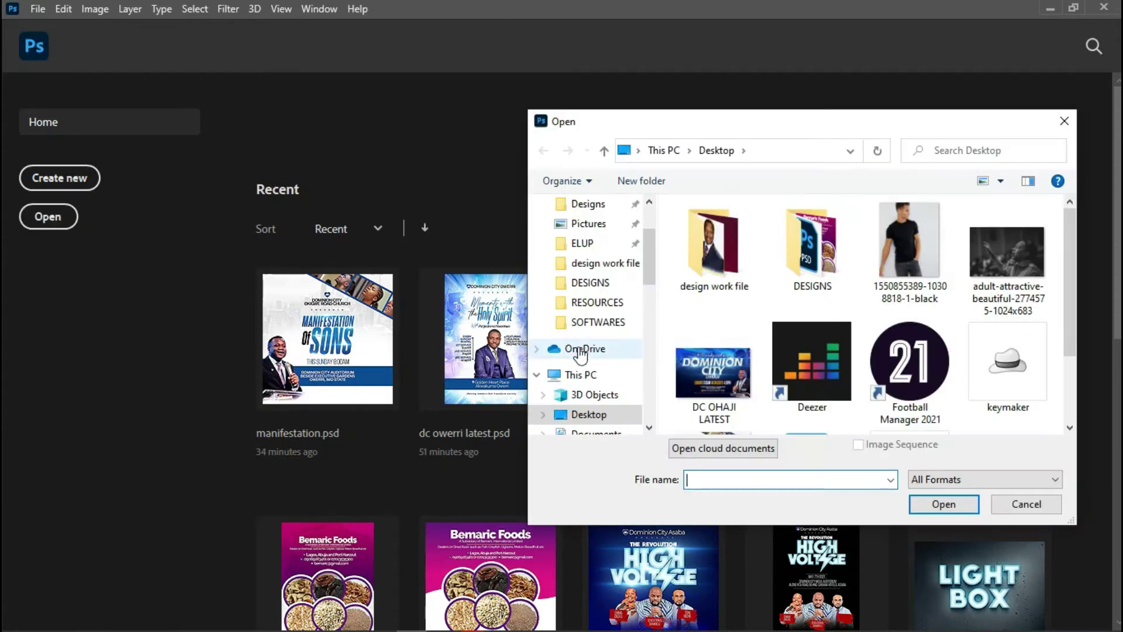
{"action": "scroll", "coordinate": [587, 357], "scroll_direction": "down", "scroll_amount": 1}
{"action": "left_click", "coordinate": [615, 418]}
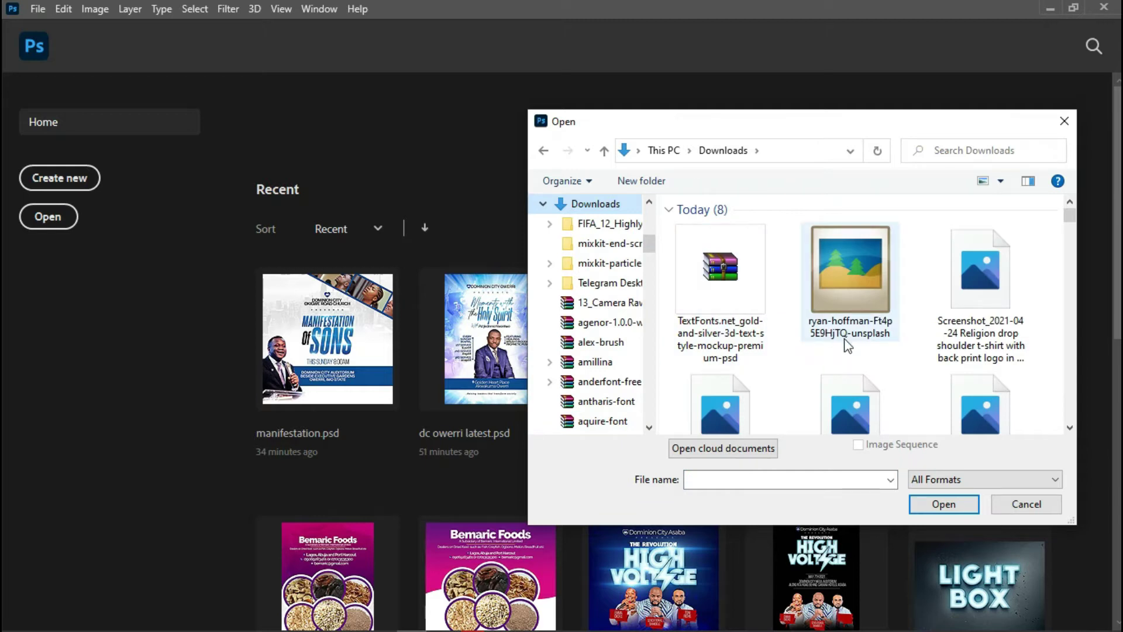
{"action": "double_click", "coordinate": [860, 287]}
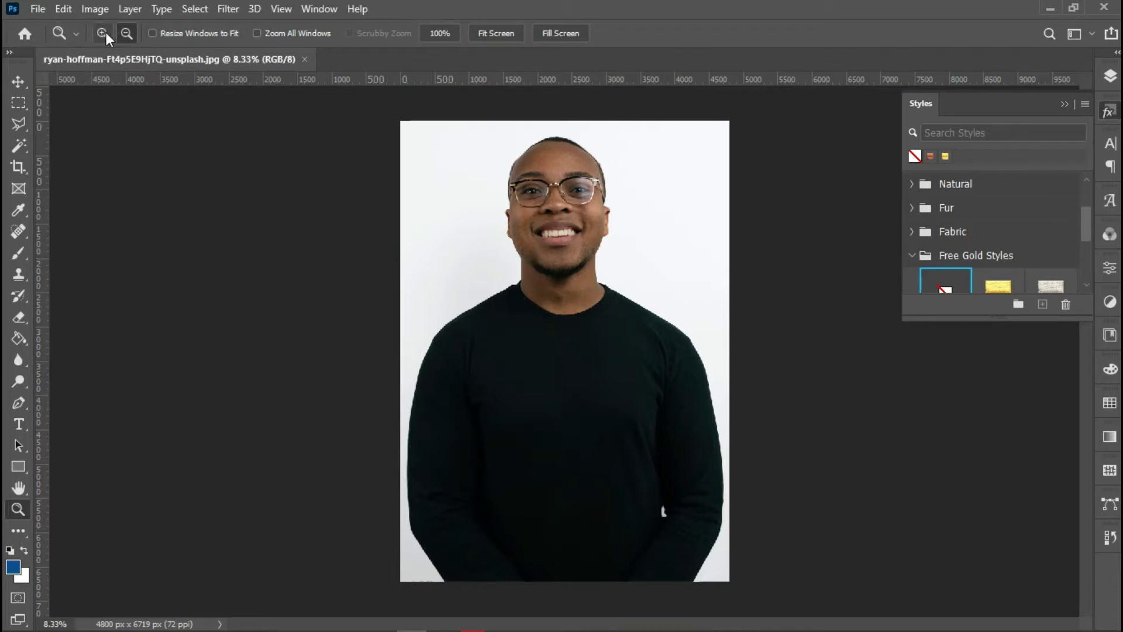
Select the man's black long-sleeve shirt with the Quick Selection Tool, then zoom back out.
{"action": "left_click", "coordinate": [623, 381]}
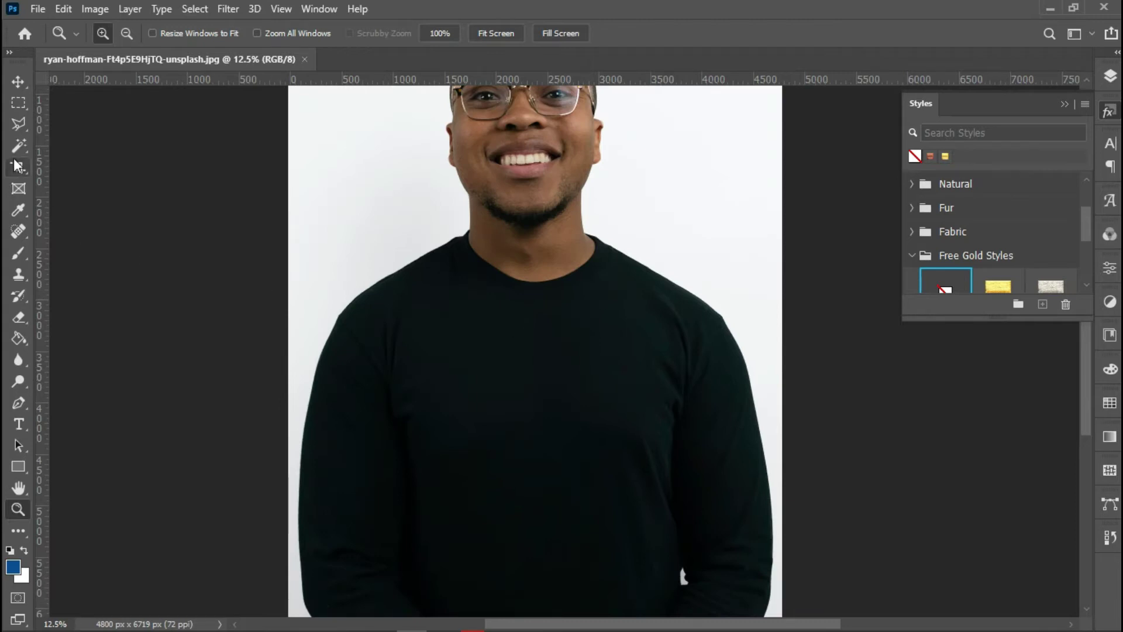
{"action": "left_click_drag", "start_coordinate": [26, 151], "coordinate": [88, 157]}
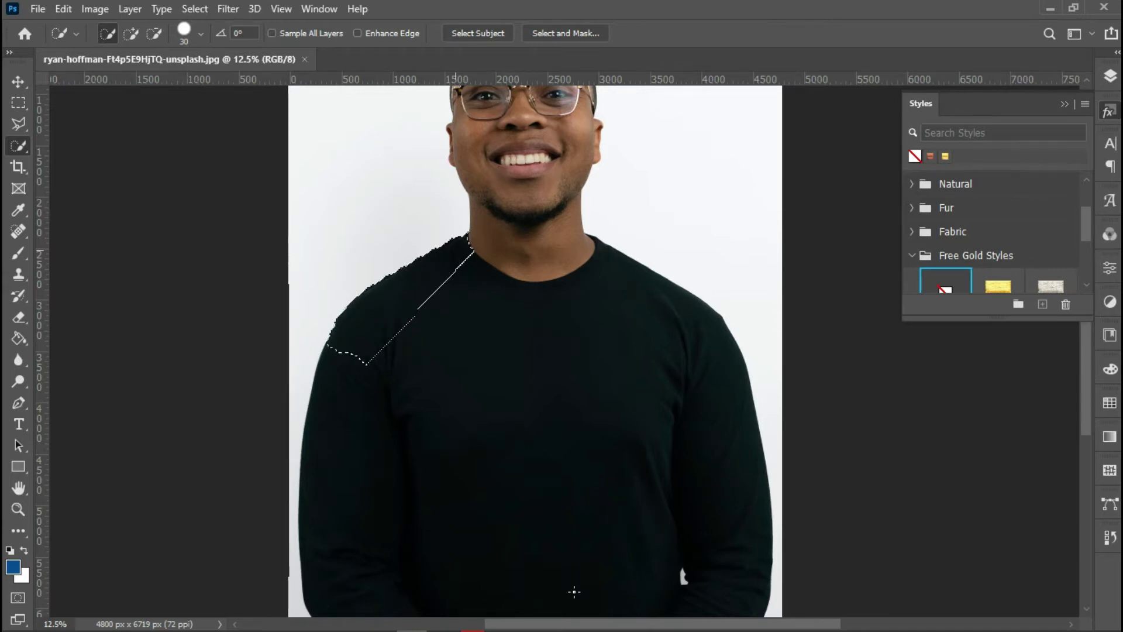
{"action": "left_click_drag", "start_coordinate": [499, 408], "coordinate": [522, 387]}
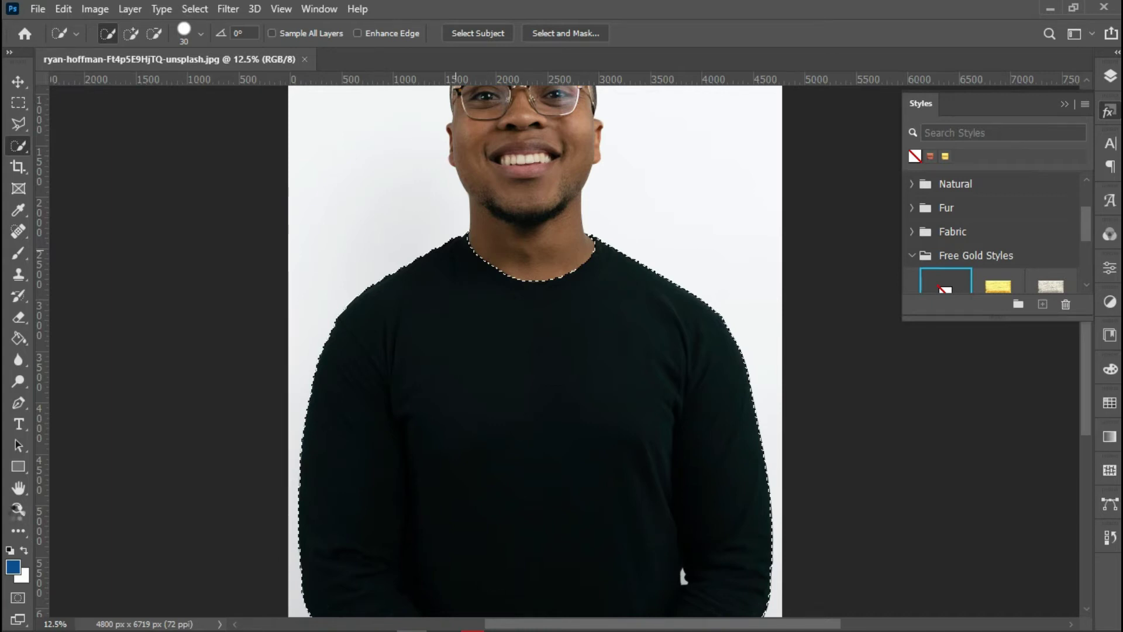
{"action": "key", "text": "shift"}
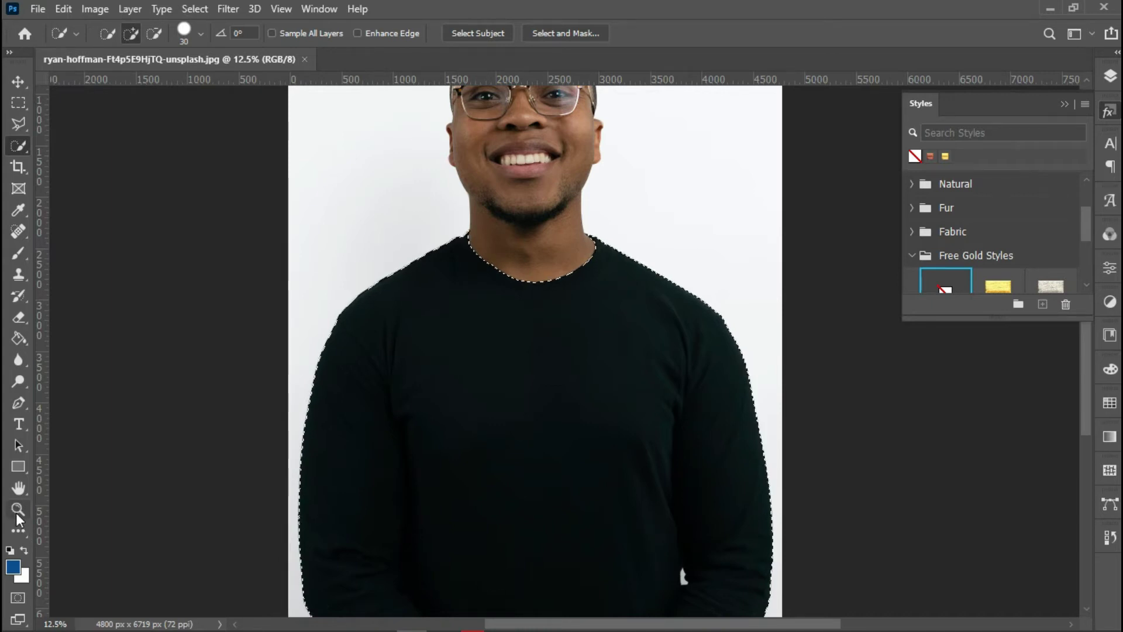
{"action": "left_click", "coordinate": [17, 513]}
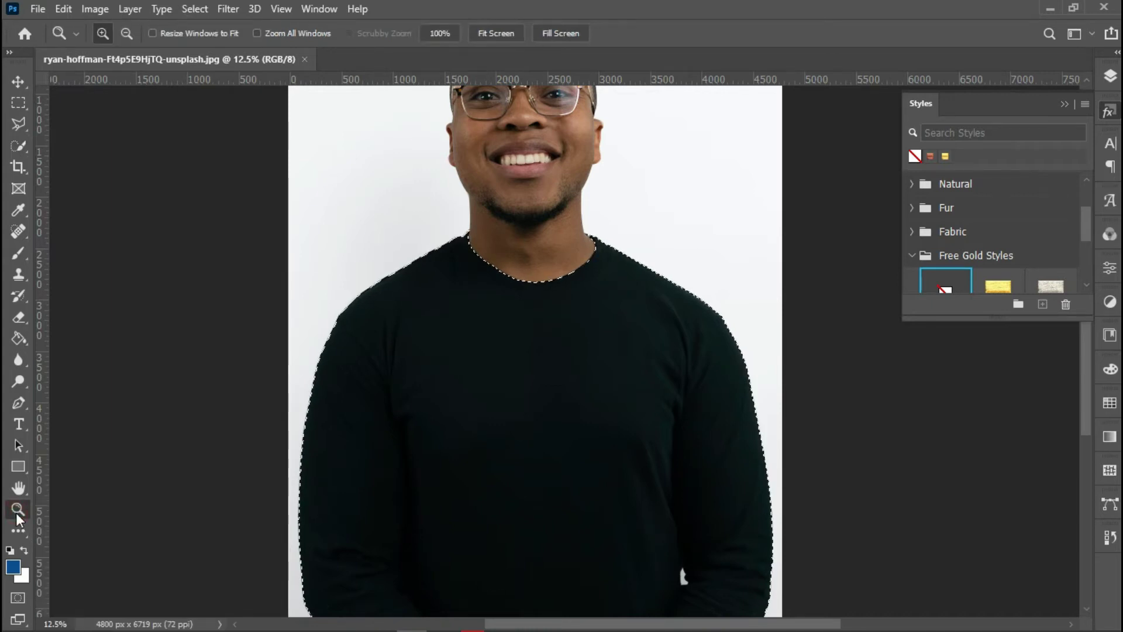
{"action": "left_click", "coordinate": [416, 384], "text": "alt"}
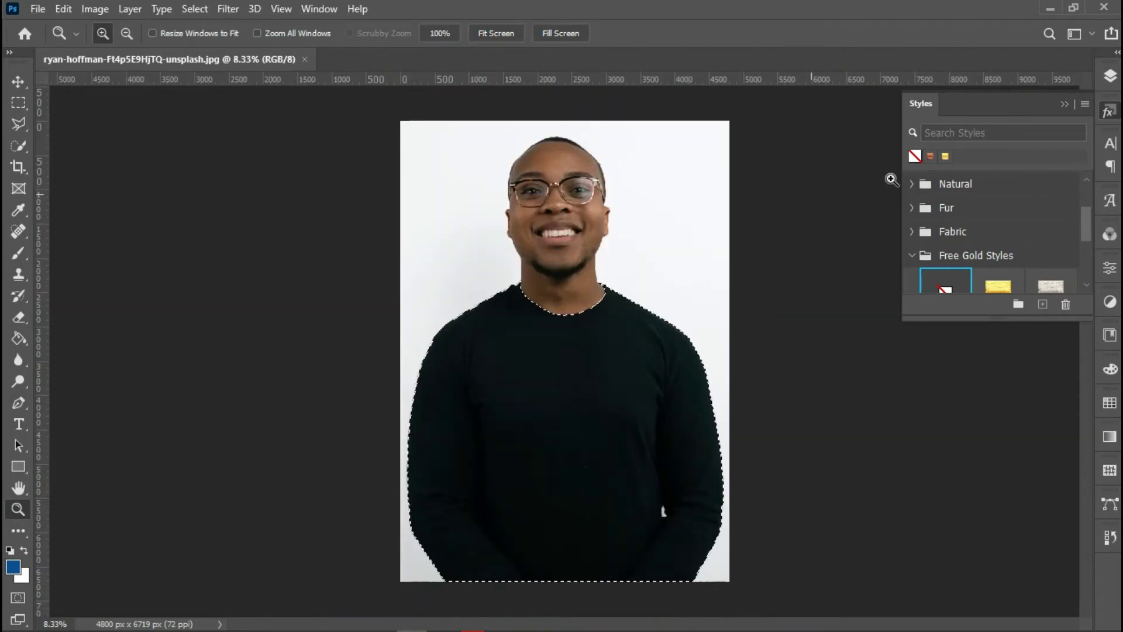
Copy the selected shirt onto a new Layer 1 and zoom in on the gap beside the right arm.
{"action": "left_click", "coordinate": [1104, 76]}
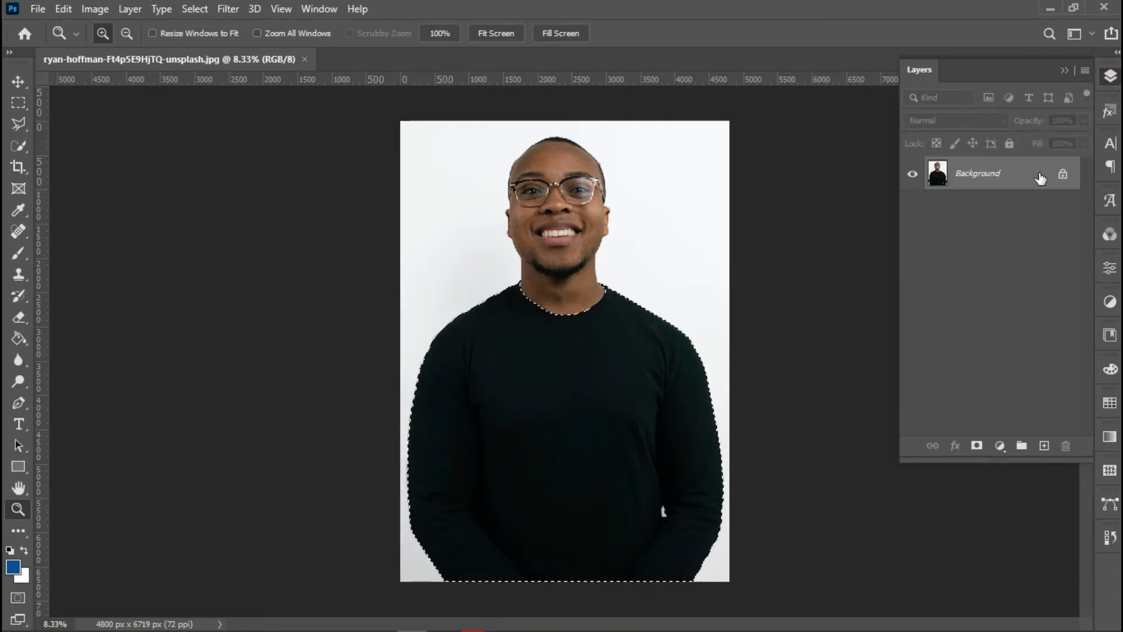
{"action": "key", "text": "ctrl+j"}
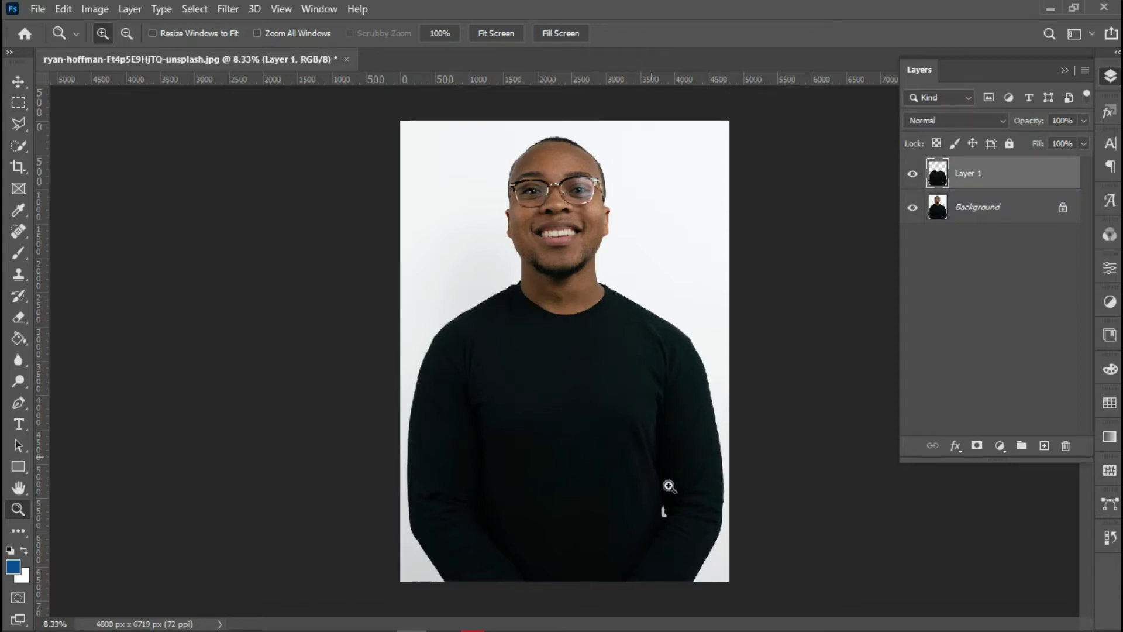
{"action": "left_click", "coordinate": [694, 545]}
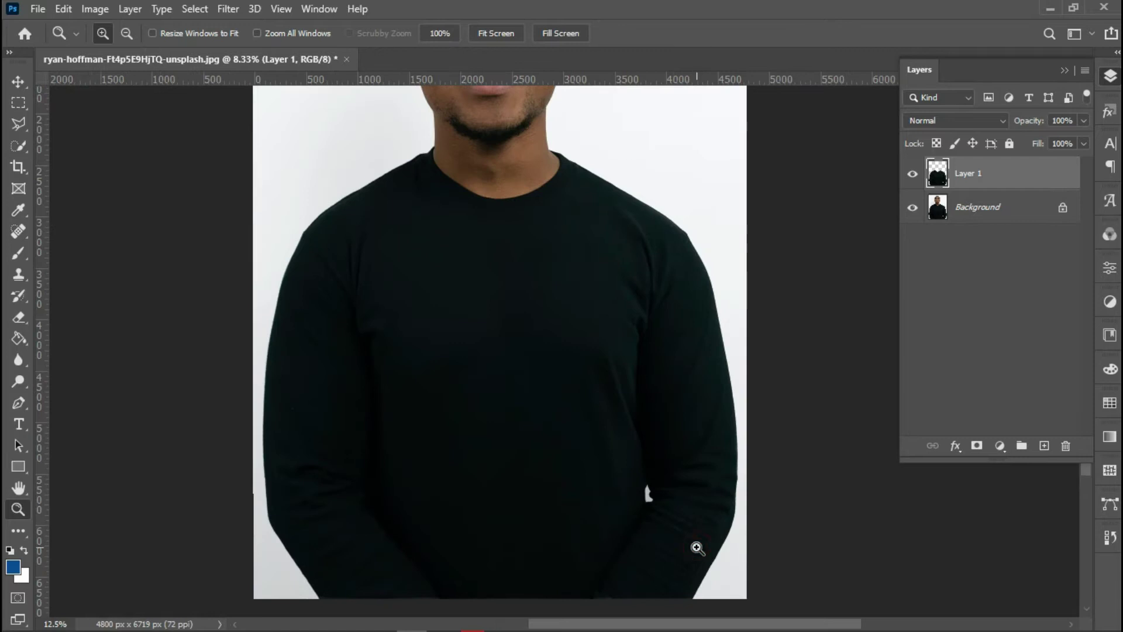
{"action": "left_click", "coordinate": [696, 546]}
{"action": "left_click", "coordinate": [696, 545]}
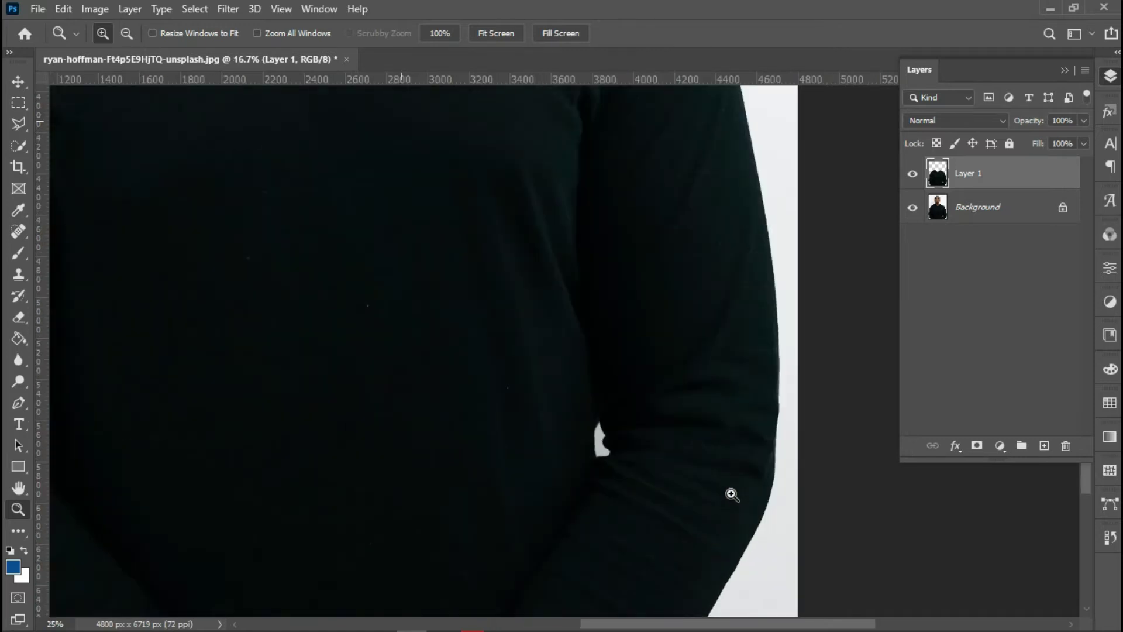
{"action": "left_click", "coordinate": [694, 477]}
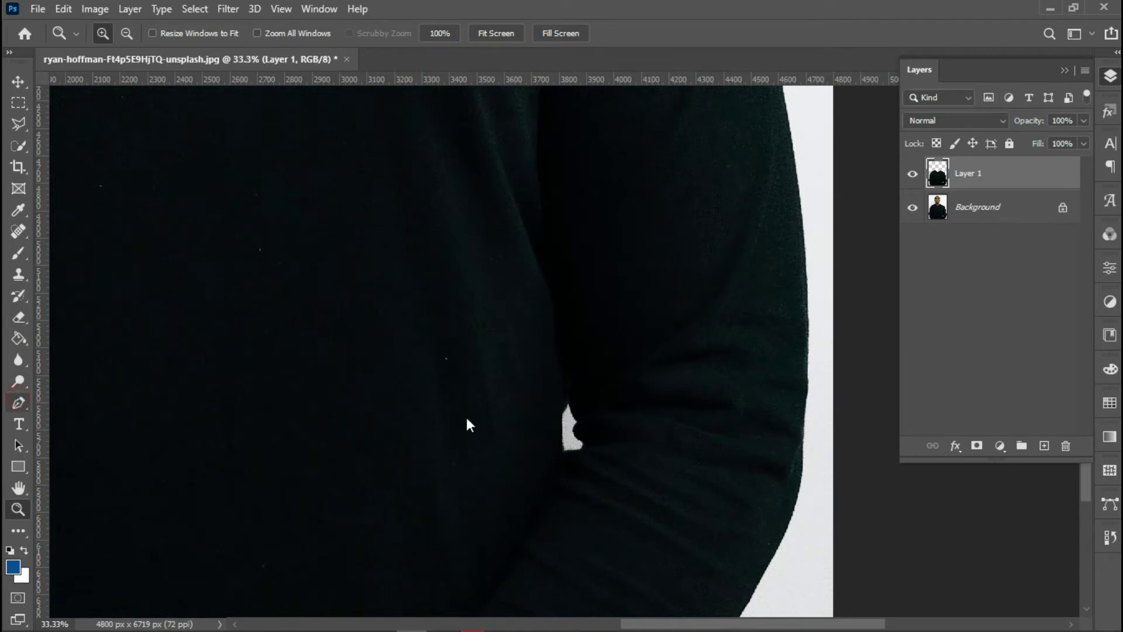
Trace the white gap between the torso and right arm with a closed curved Pen path.
{"action": "key", "text": "p"}
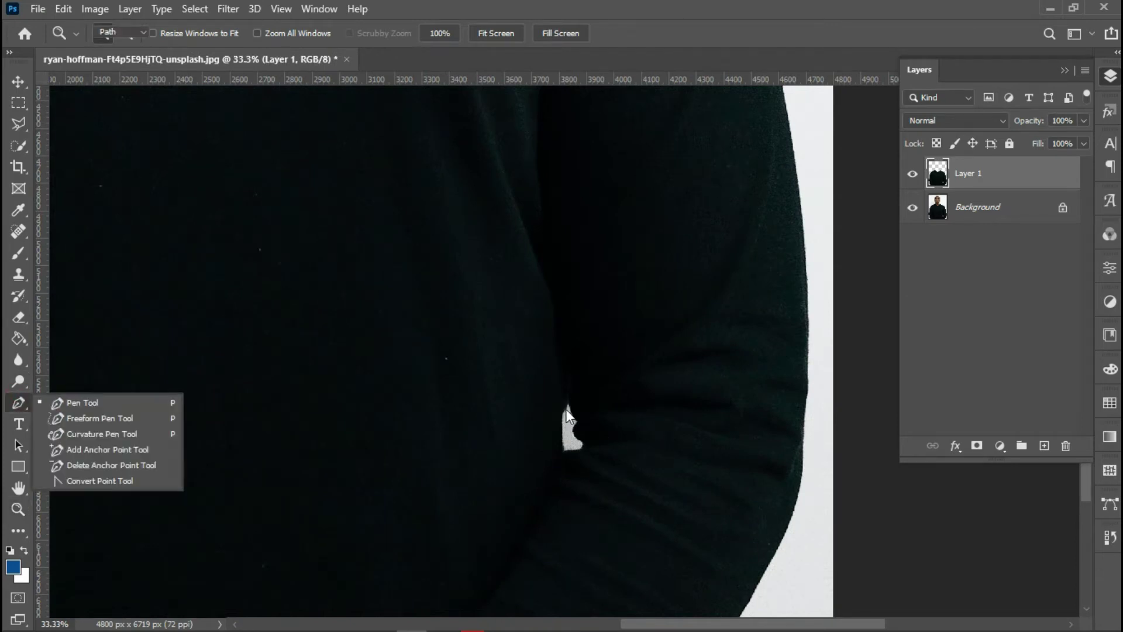
{"action": "left_click", "coordinate": [569, 404]}
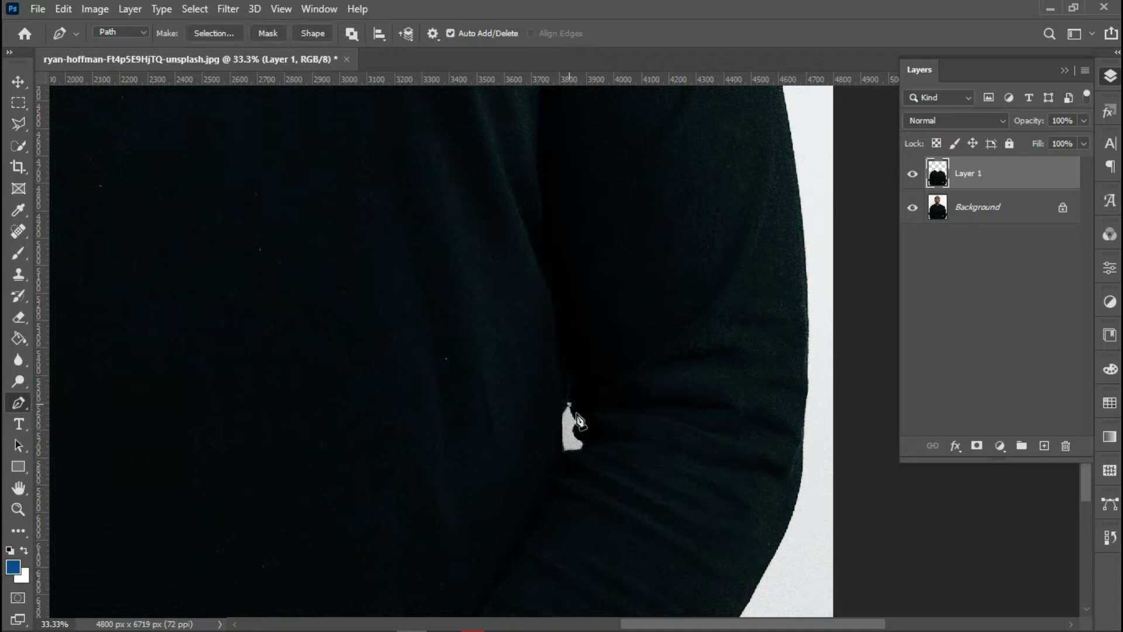
{"action": "left_click", "coordinate": [578, 424]}
{"action": "left_click_drag", "start_coordinate": [578, 425], "coordinate": [587, 427]}
{"action": "left_click", "coordinate": [583, 442]}
{"action": "mouse_move", "coordinate": [583, 445]}
{"action": "left_mouse_down"}
{"action": "mouse_move", "coordinate": [599, 451]}
{"action": "mouse_move", "coordinate": [577, 452]}
{"action": "left_mouse_up"}
{"action": "left_click", "coordinate": [574, 450]}
{"action": "left_click", "coordinate": [563, 451]}
{"action": "left_click_drag", "start_coordinate": [569, 405], "coordinate": [585, 397]}
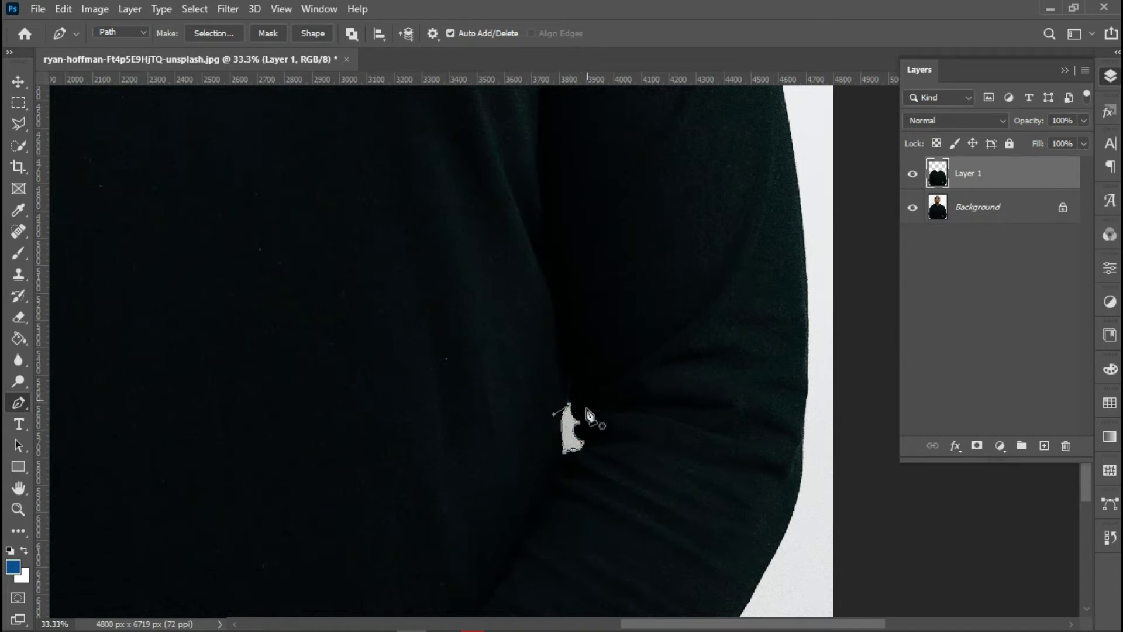
Turn the path into a selection to remove the gap from Layer 1, then deselect and zoom out.
{"action": "right_click", "coordinate": [584, 416]}
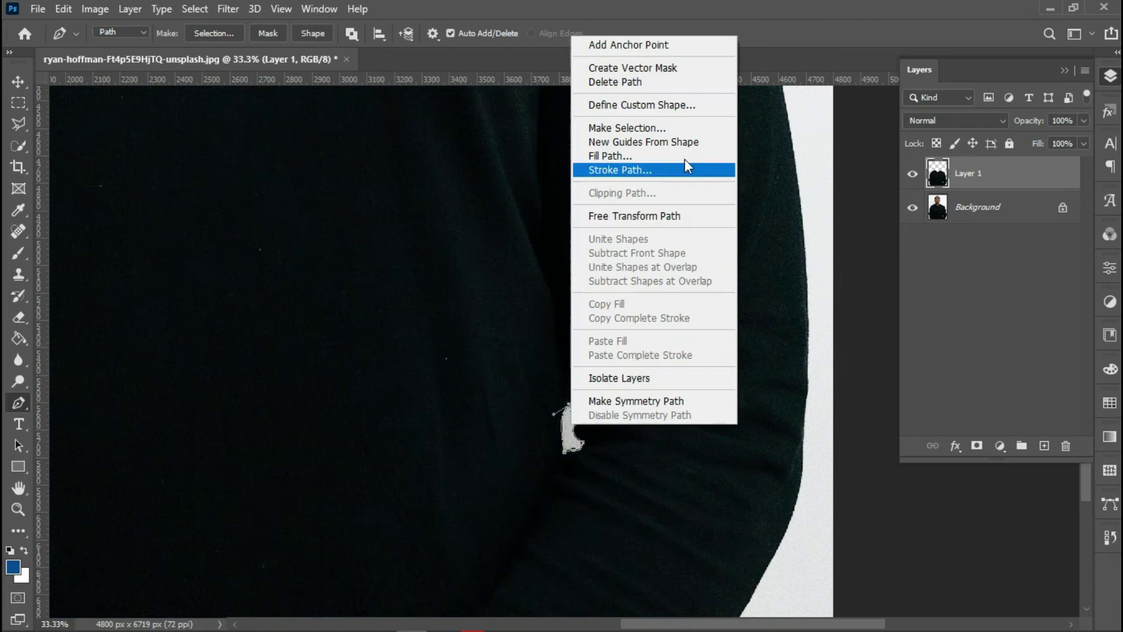
{"action": "left_click", "coordinate": [640, 131]}
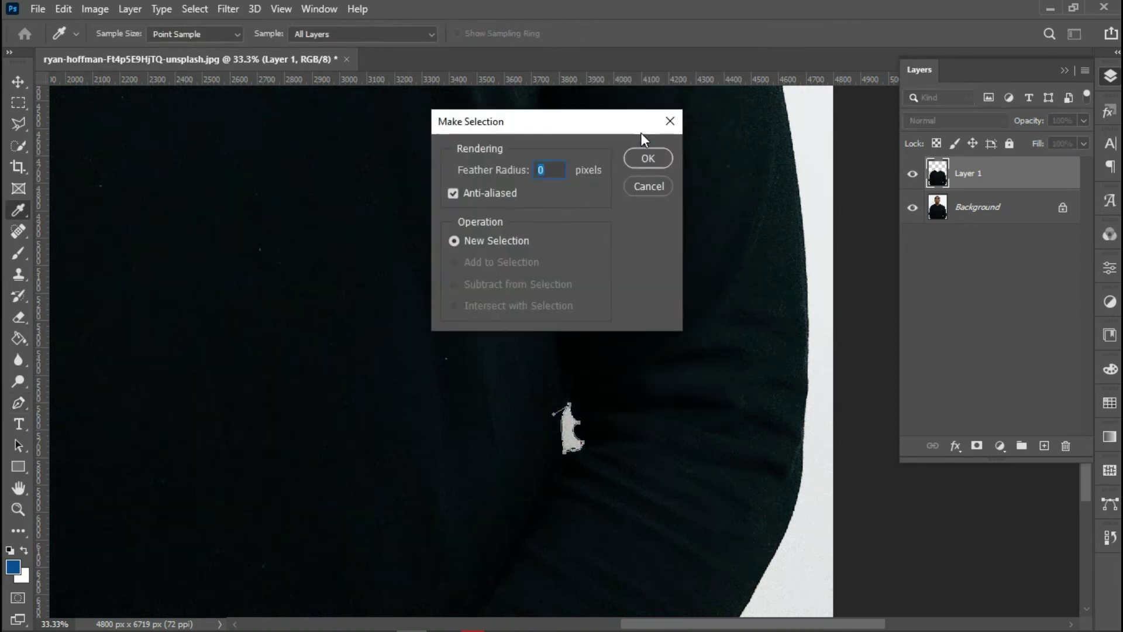
{"action": "key", "text": "Return"}
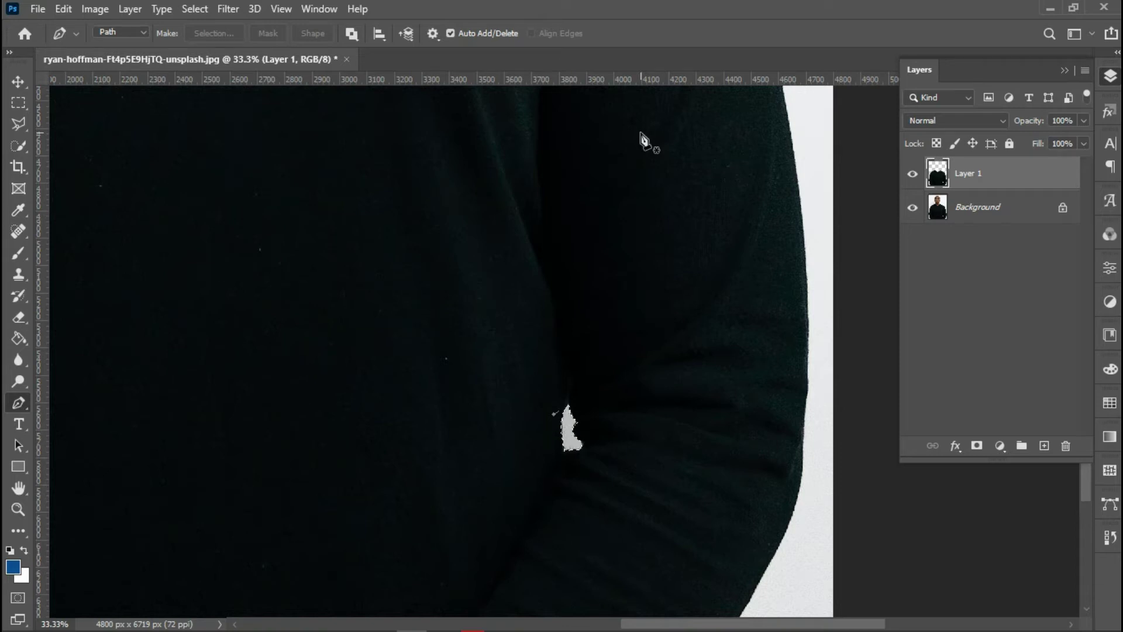
{"action": "key", "text": "ctrl+d"}
{"action": "left_click", "coordinate": [18, 509]}
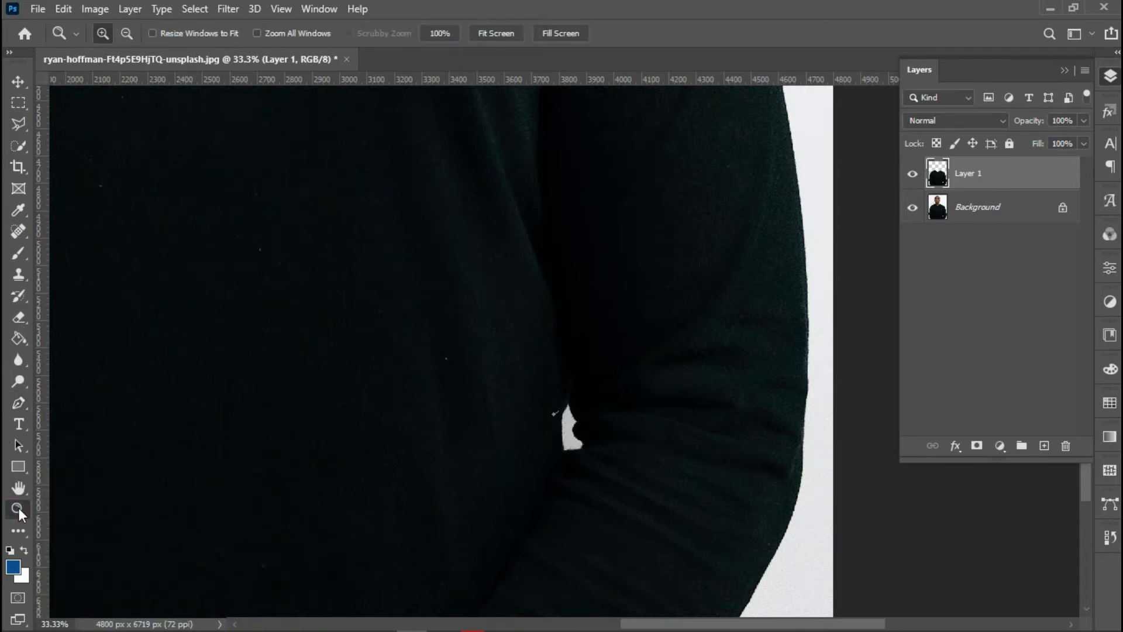
{"action": "left_click", "coordinate": [235, 390], "text": "alt"}
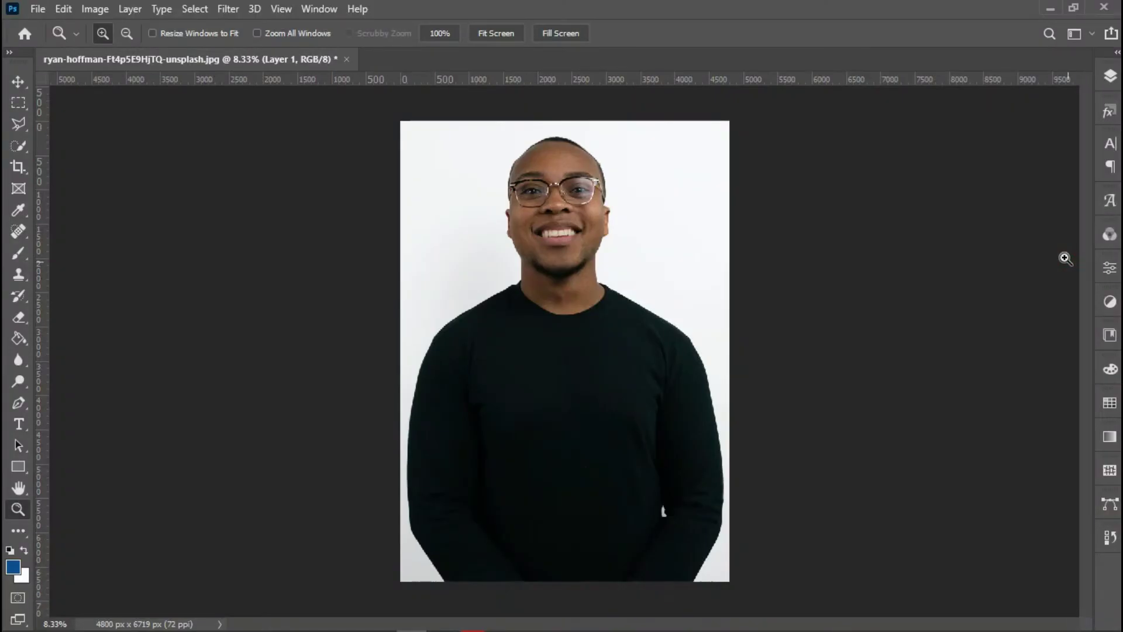
Add a Hue/Saturation adjustment layer with Colorize on (Hue 211, Saturation 25).
{"action": "left_click", "coordinate": [1109, 76]}
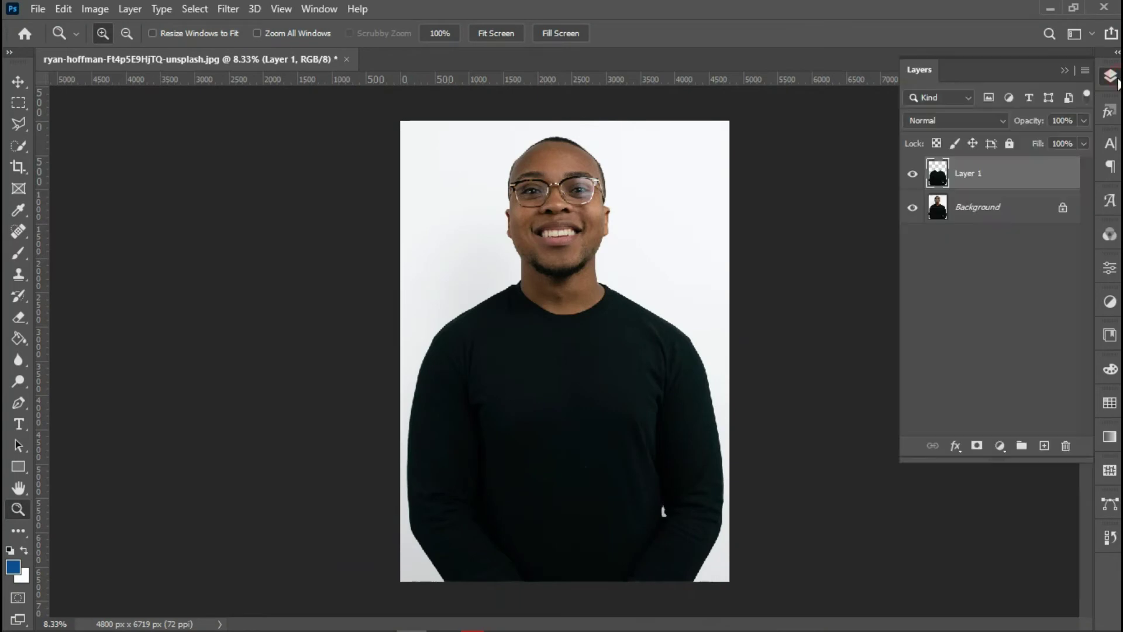
{"action": "left_click", "coordinate": [997, 447]}
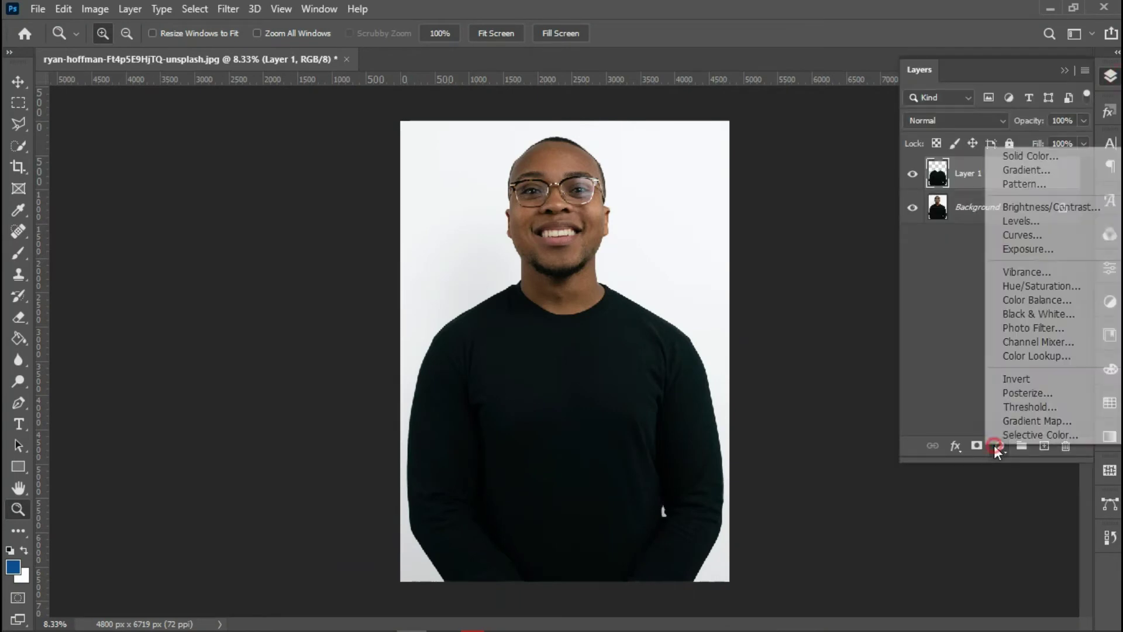
{"action": "left_click", "coordinate": [1036, 288]}
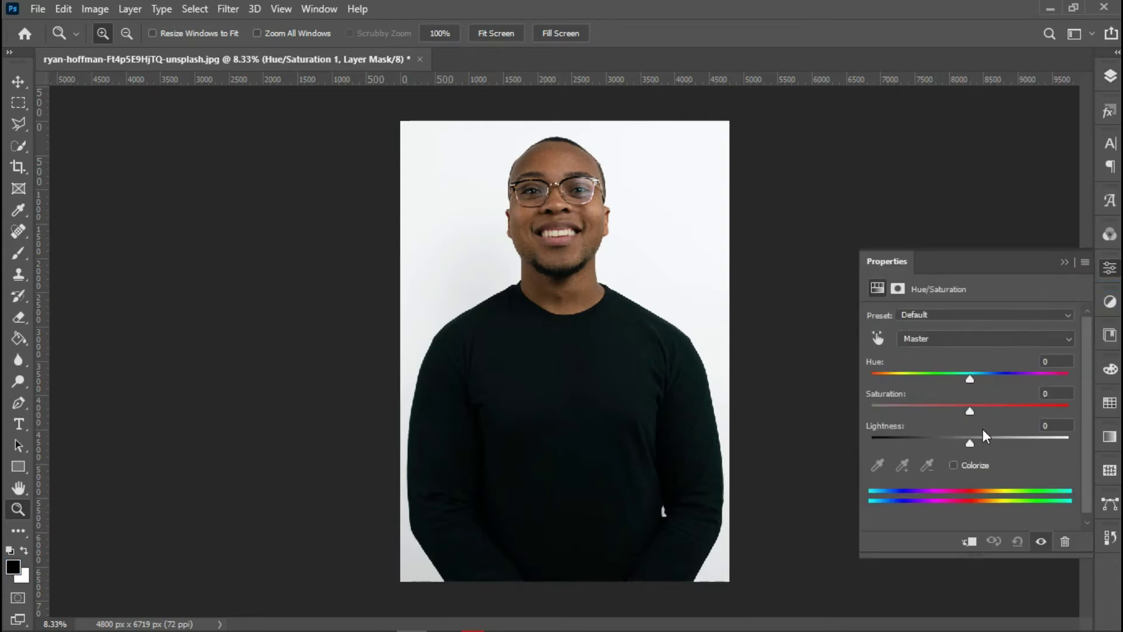
{"action": "left_click", "coordinate": [954, 465]}
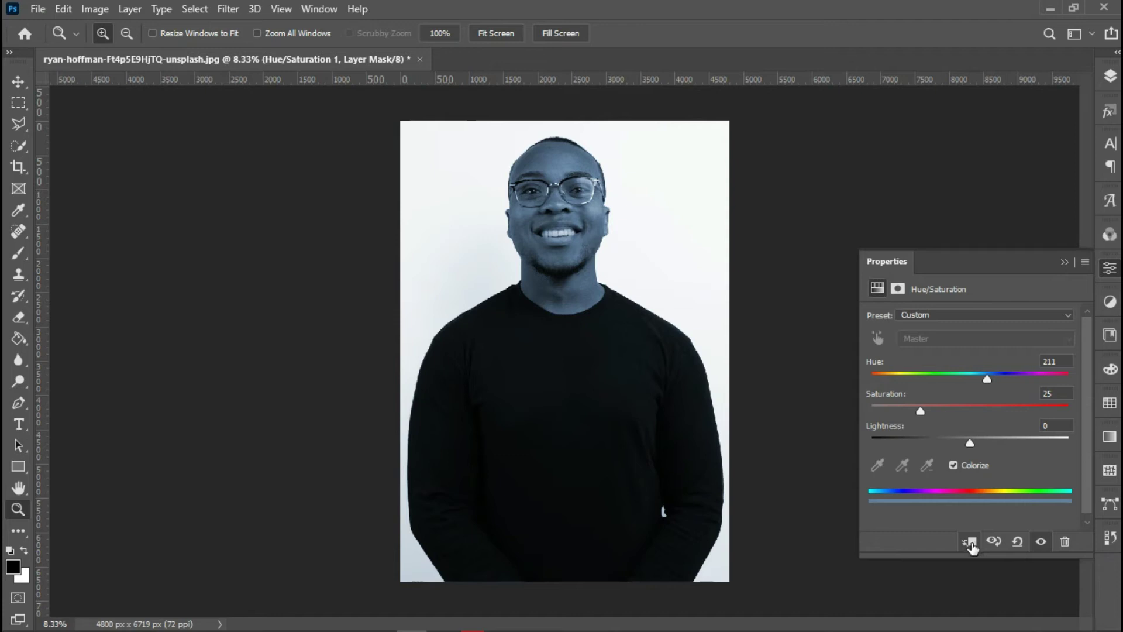
Clip the Hue/Saturation layer to the shirt and set Hue 111, Saturation 78, Lightness +1.
{"action": "left_click", "coordinate": [971, 544]}
{"action": "left_click", "coordinate": [969, 545]}
{"action": "left_click_drag", "start_coordinate": [988, 378], "coordinate": [1048, 373]}
{"action": "left_click", "coordinate": [989, 409]}
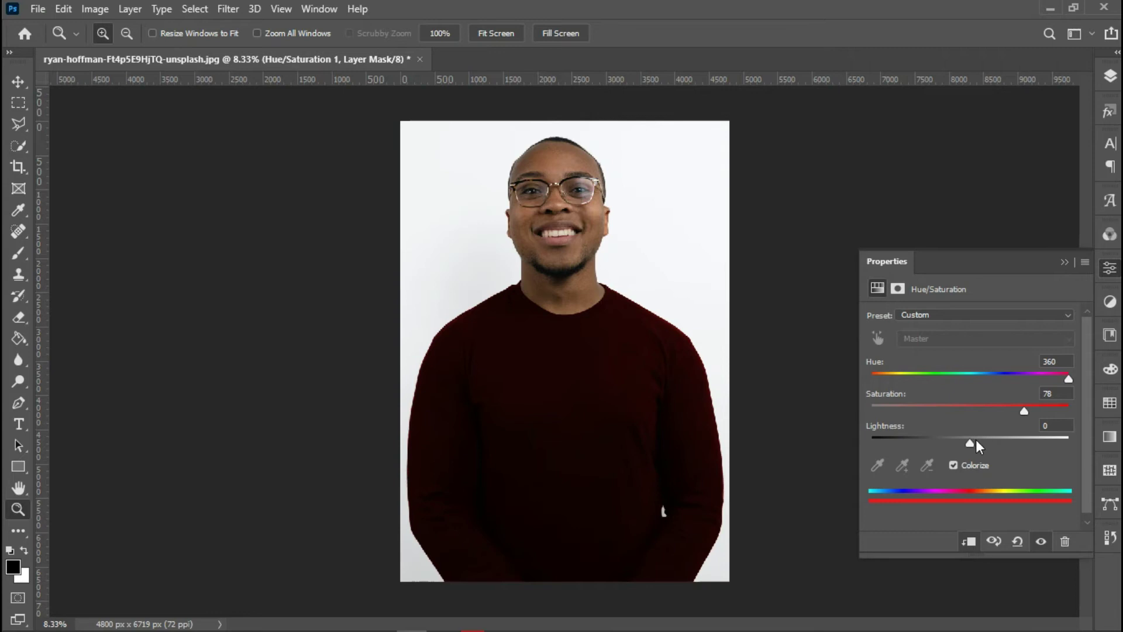
{"action": "left_click", "coordinate": [986, 440]}
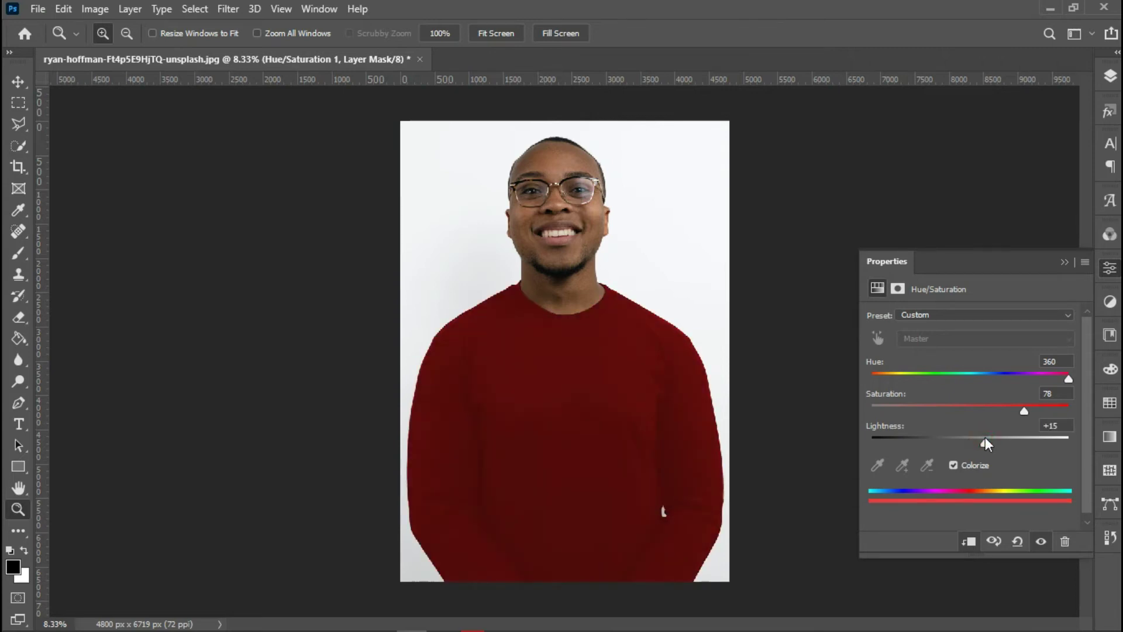
{"action": "left_click_drag", "start_coordinate": [987, 438], "coordinate": [971, 442]}
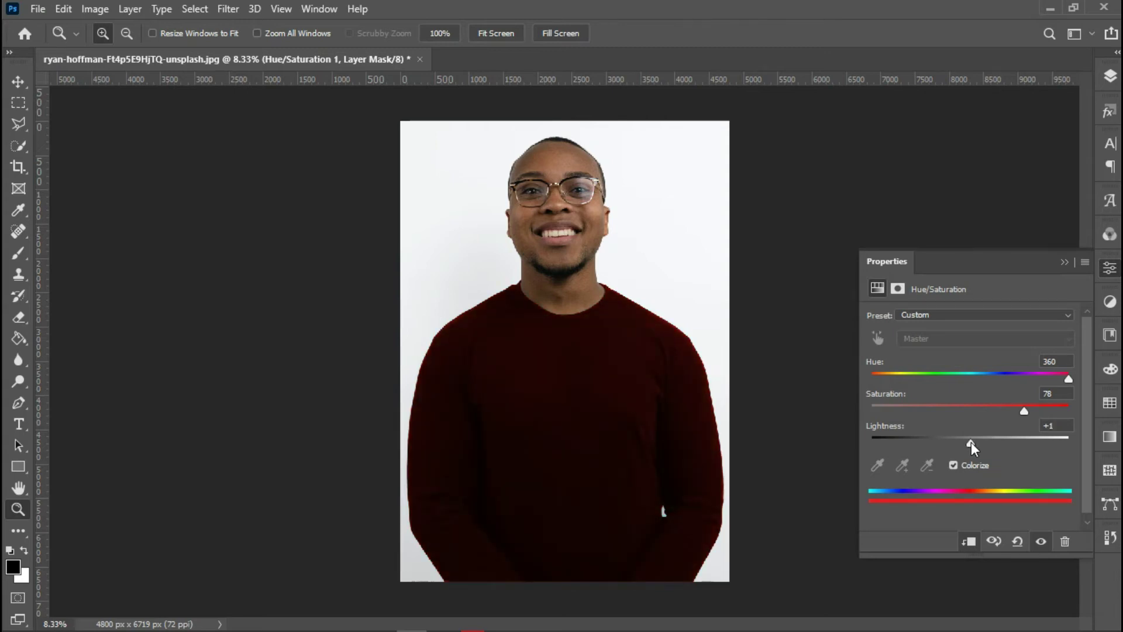
{"action": "left_click", "coordinate": [1013, 375]}
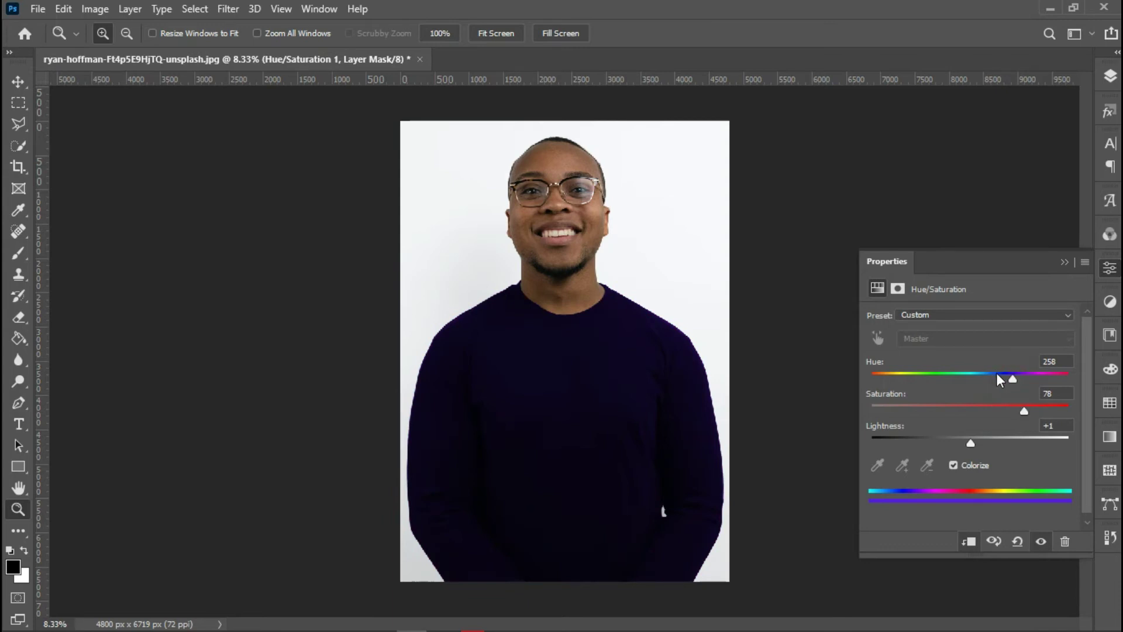
{"action": "left_click_drag", "start_coordinate": [994, 376], "coordinate": [932, 377]}
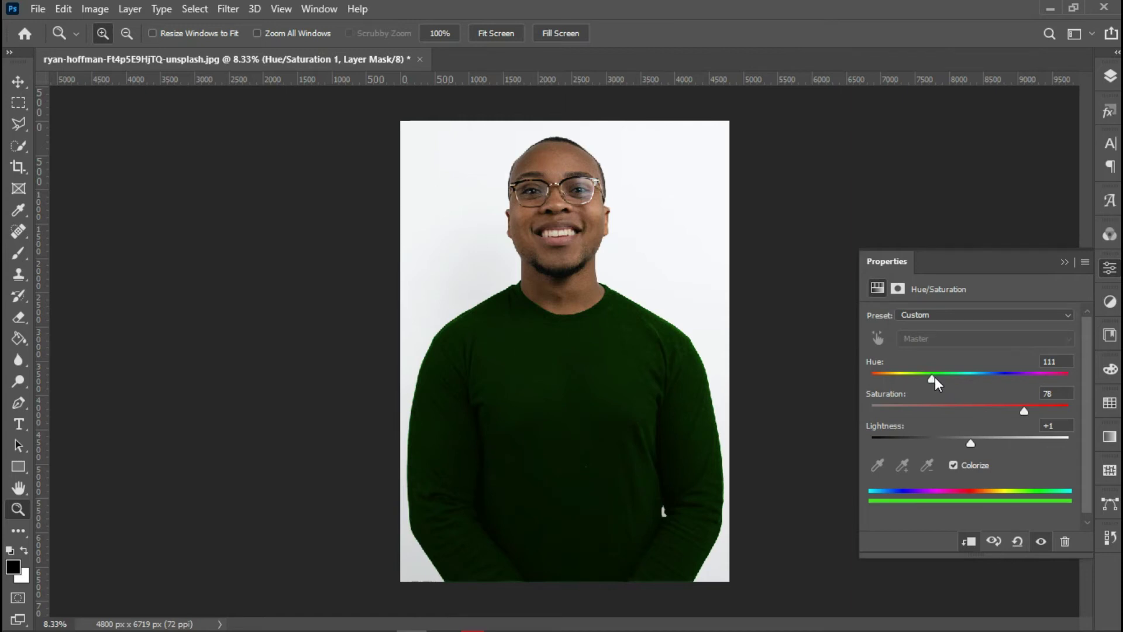
{"action": "left_click", "coordinate": [1062, 263]}
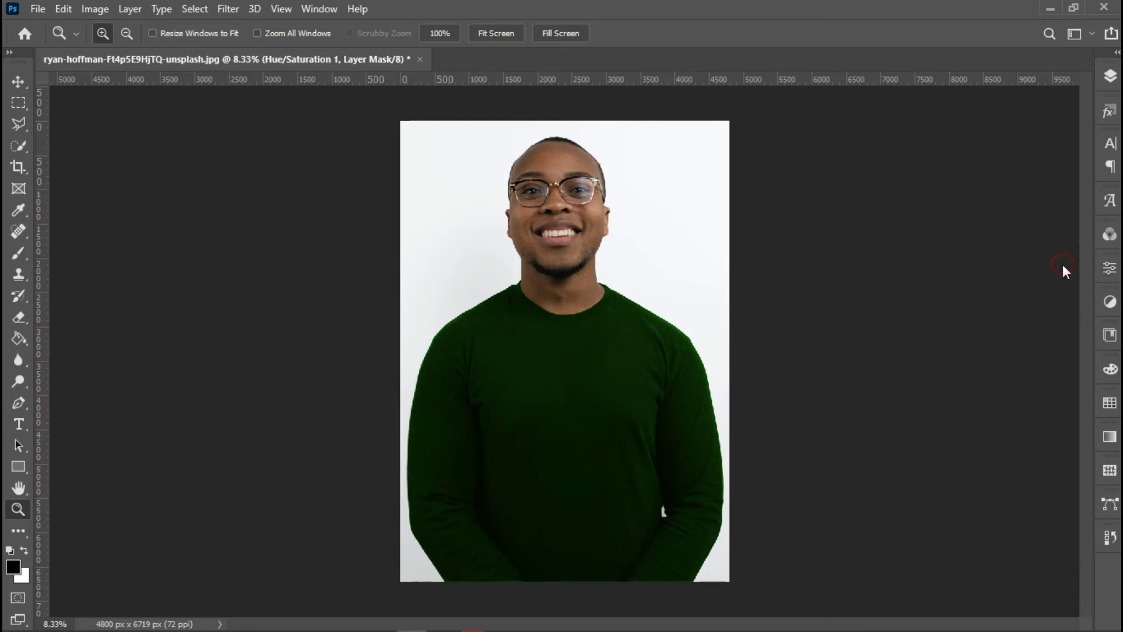
Hide Hue/Saturation 1, select Layer 1, and add a Gradient Map adjustment layer.
{"action": "left_click", "coordinate": [1109, 76]}
{"action": "left_click", "coordinate": [913, 174]}
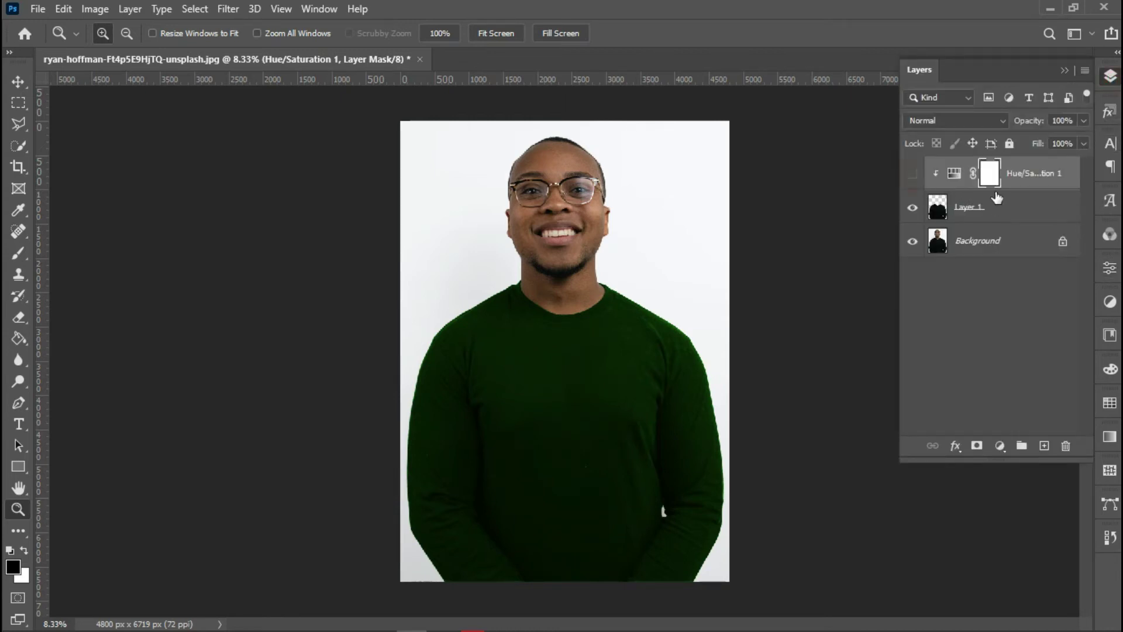
{"action": "left_click", "coordinate": [1010, 210]}
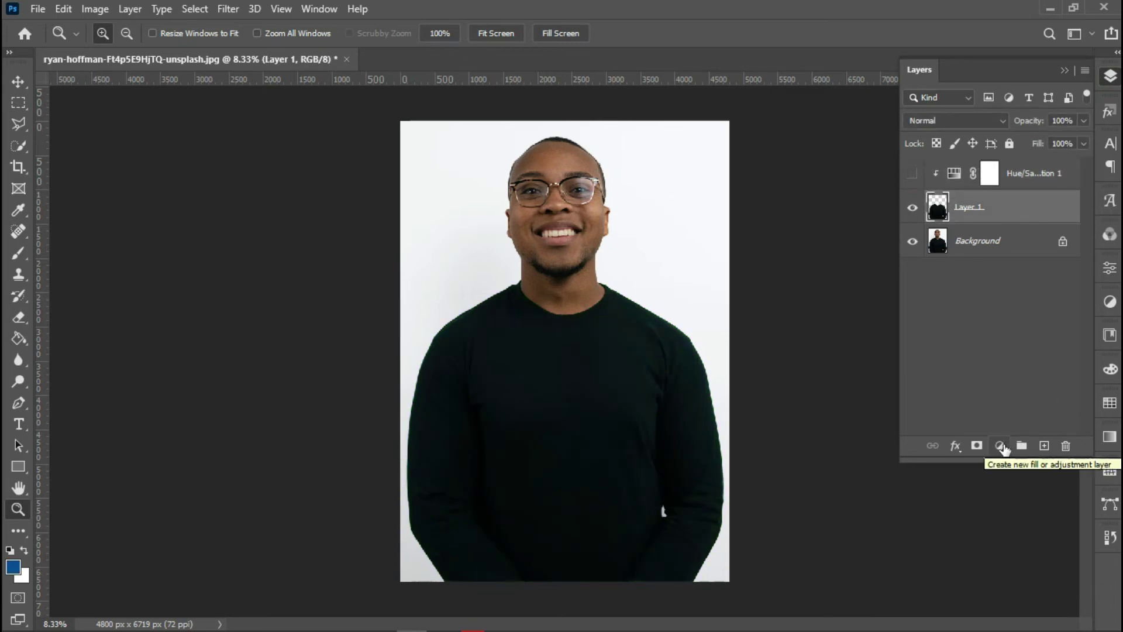
{"action": "left_click", "coordinate": [1001, 446]}
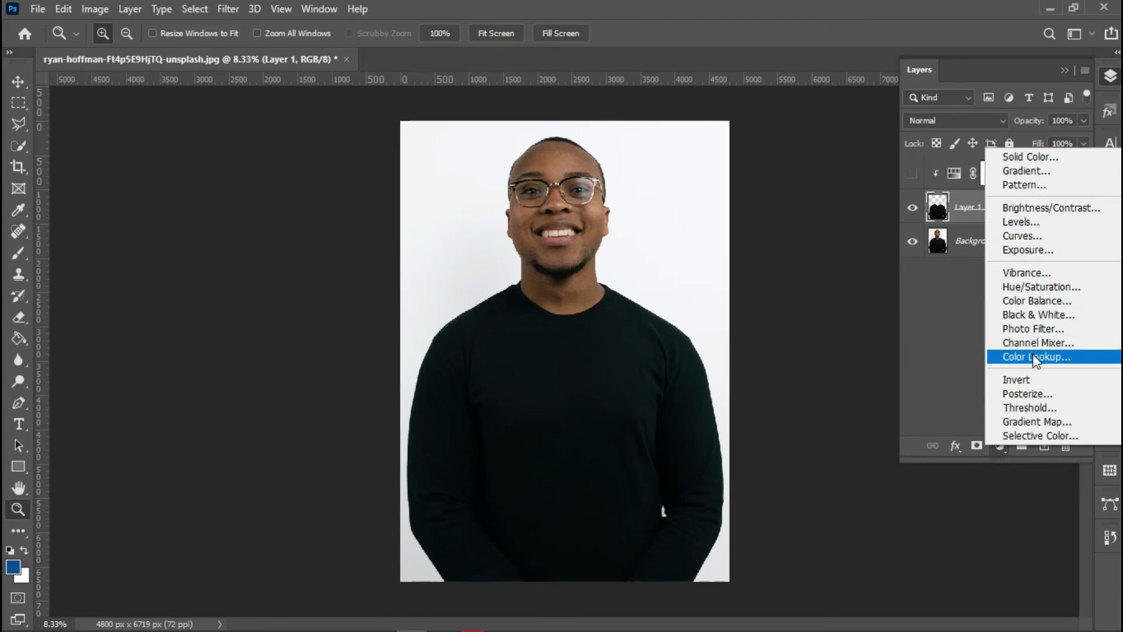
{"action": "left_click", "coordinate": [1019, 422]}
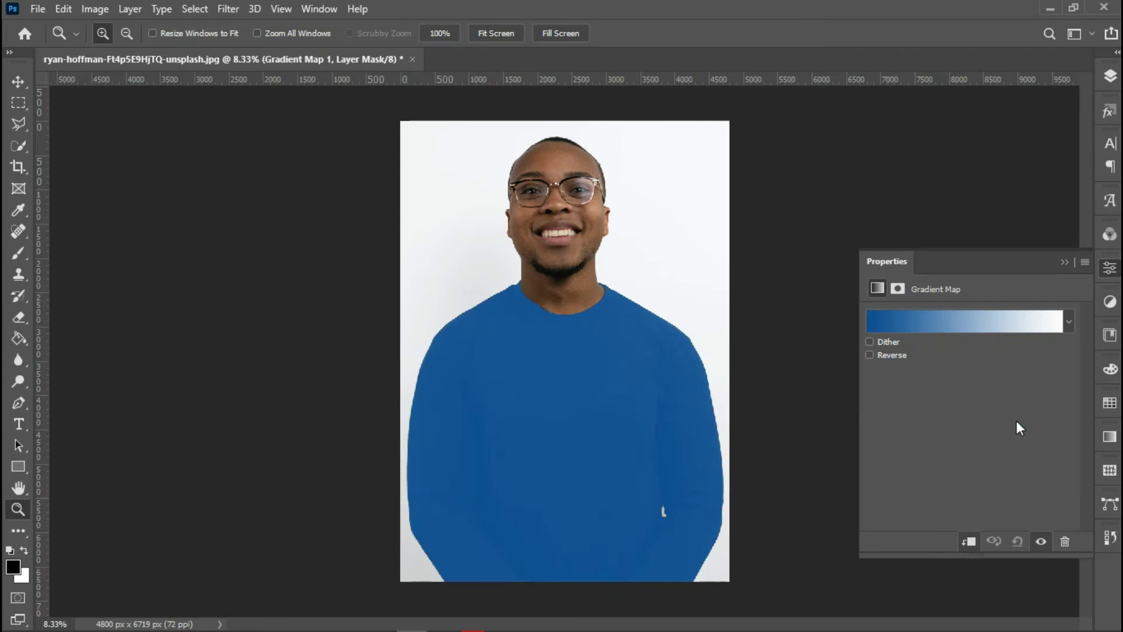
Delete the Gradient Map 1 layer so the shirt returns to black.
{"action": "left_click", "coordinate": [1063, 262]}
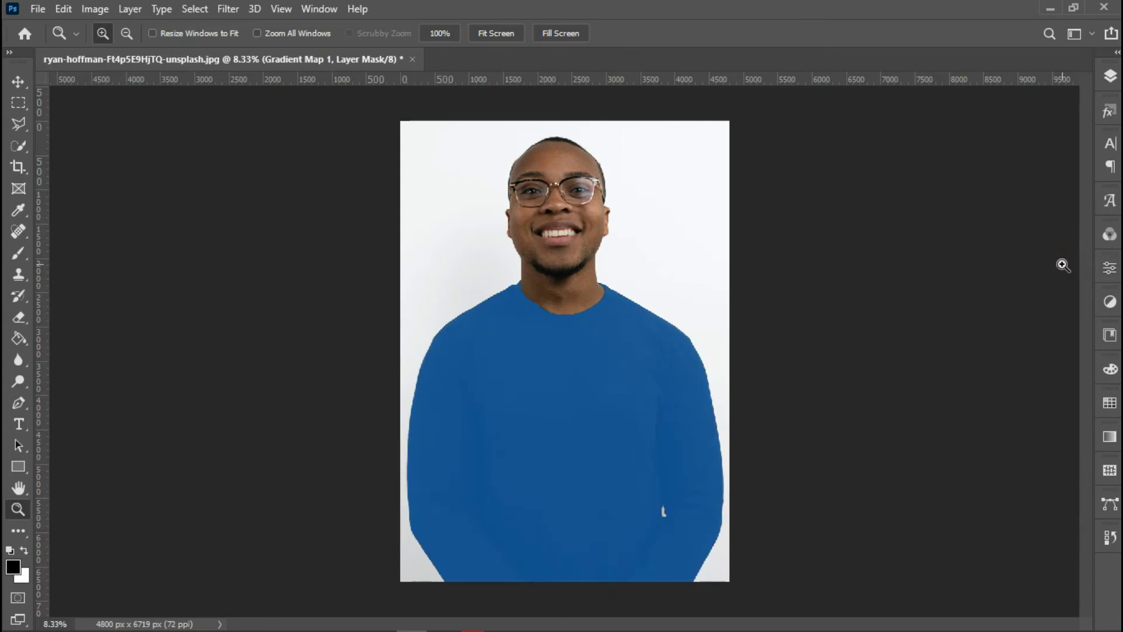
{"action": "left_click", "coordinate": [1110, 76]}
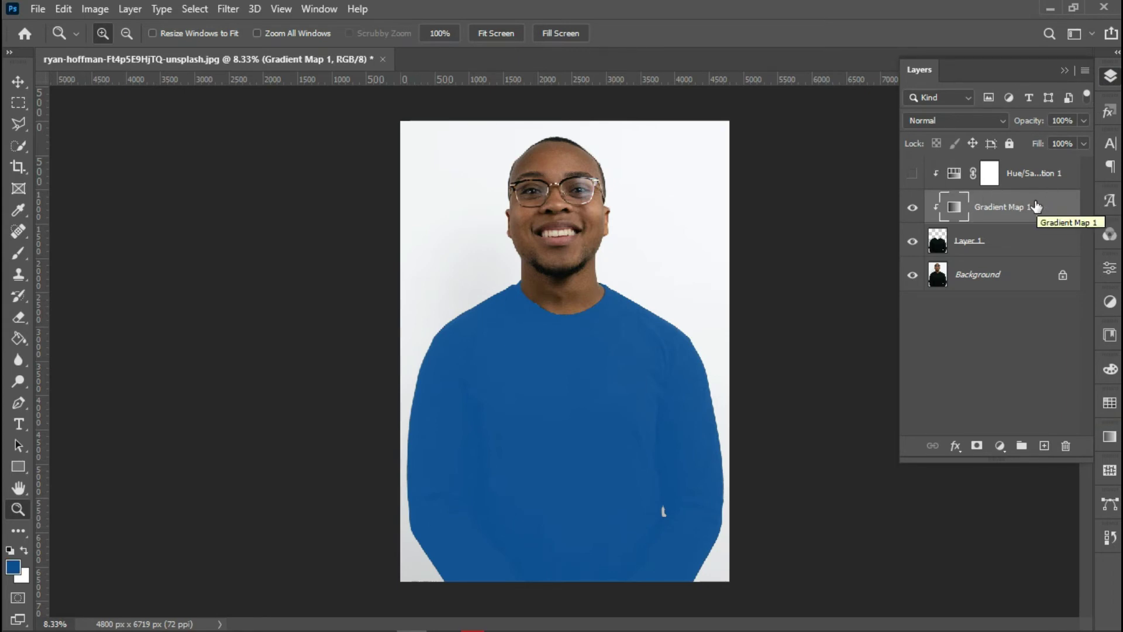
{"action": "key", "text": "Delete"}
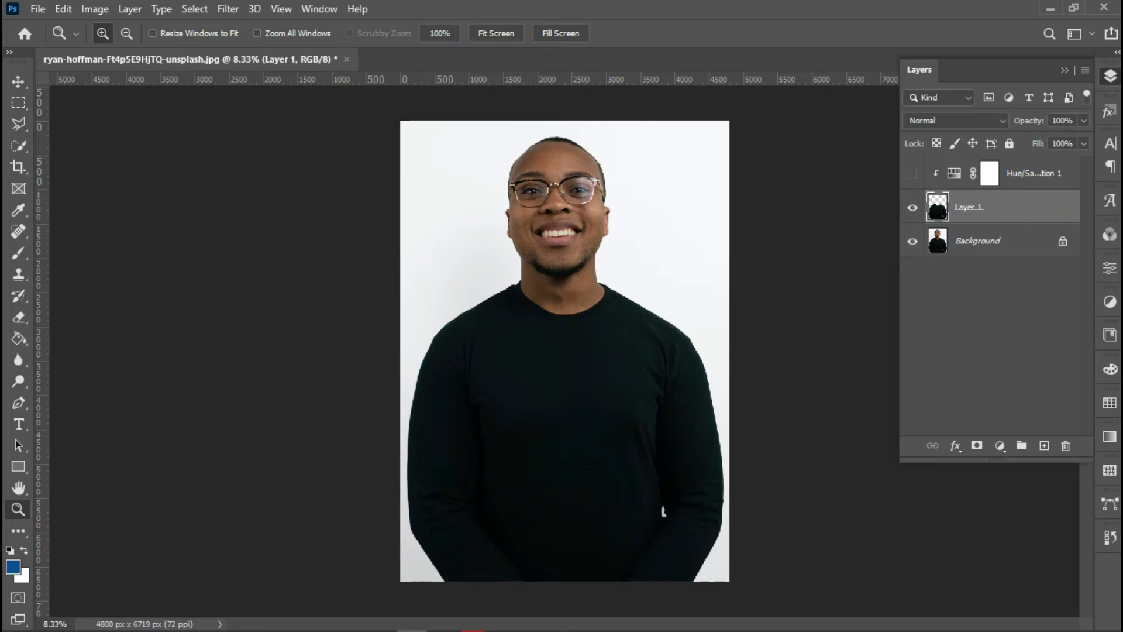
Set the foreground colour to black (000000) in the Color Picker.
{"action": "left_click", "coordinate": [13, 567]}
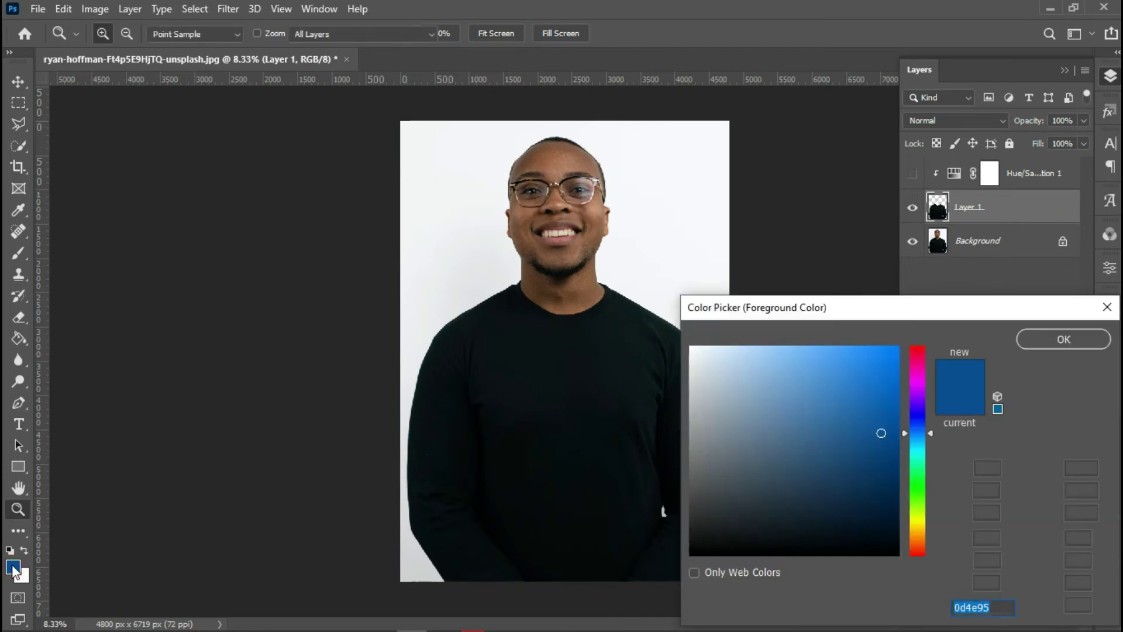
{"action": "mouse_move", "coordinate": [735, 525]}
{"action": "left_mouse_down"}
{"action": "mouse_move", "coordinate": [658, 573]}
{"action": "mouse_move", "coordinate": [676, 557]}
{"action": "left_mouse_up"}
{"action": "left_click", "coordinate": [1036, 343]}
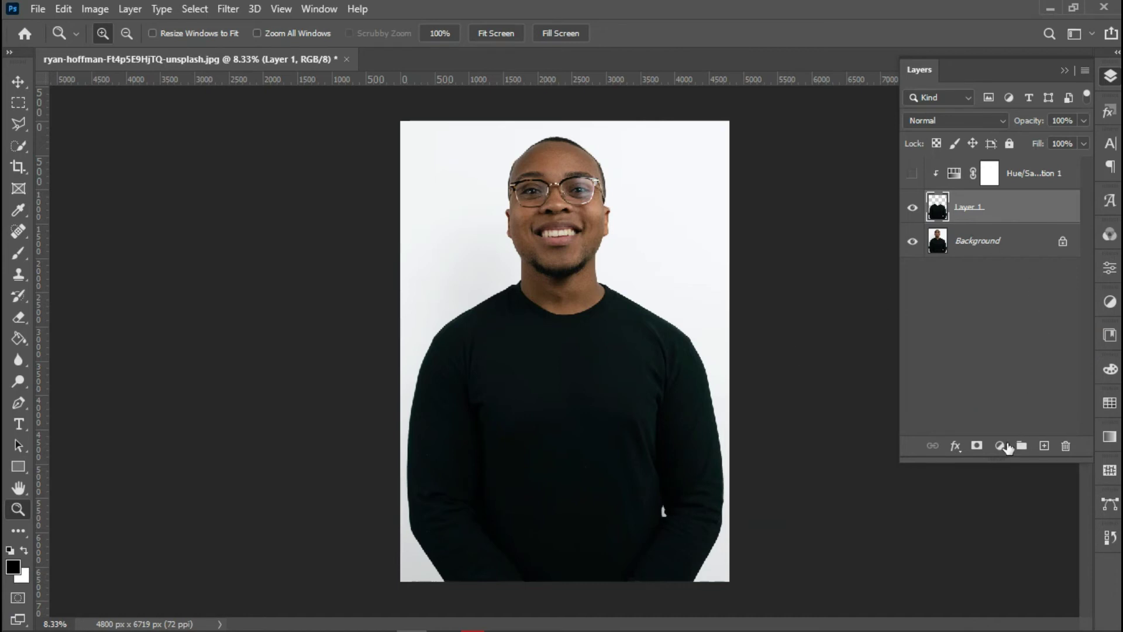
Add a new black-to-white Gradient Map adjustment layer over the shirt.
{"action": "left_click", "coordinate": [1000, 446]}
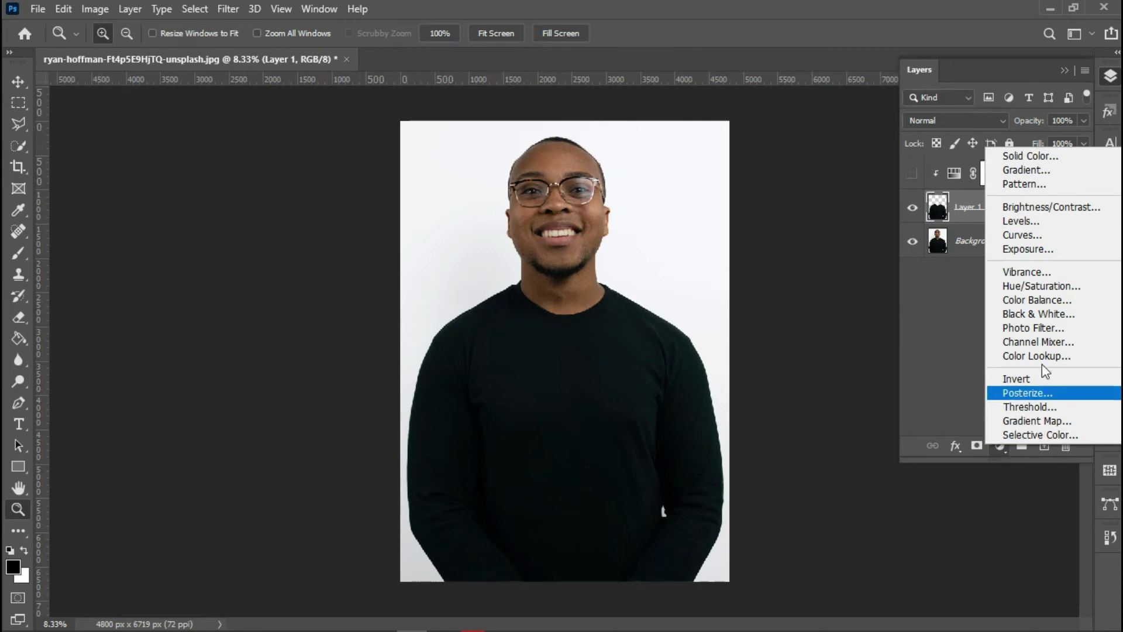
{"action": "left_click", "coordinate": [1053, 286]}
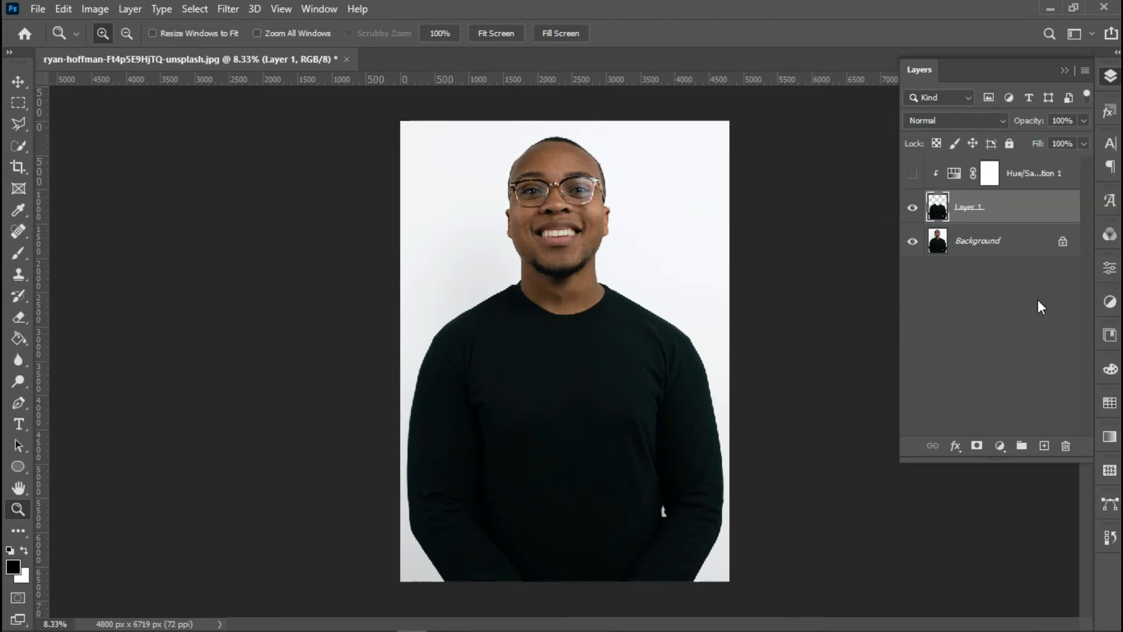
{"action": "left_click", "coordinate": [999, 446]}
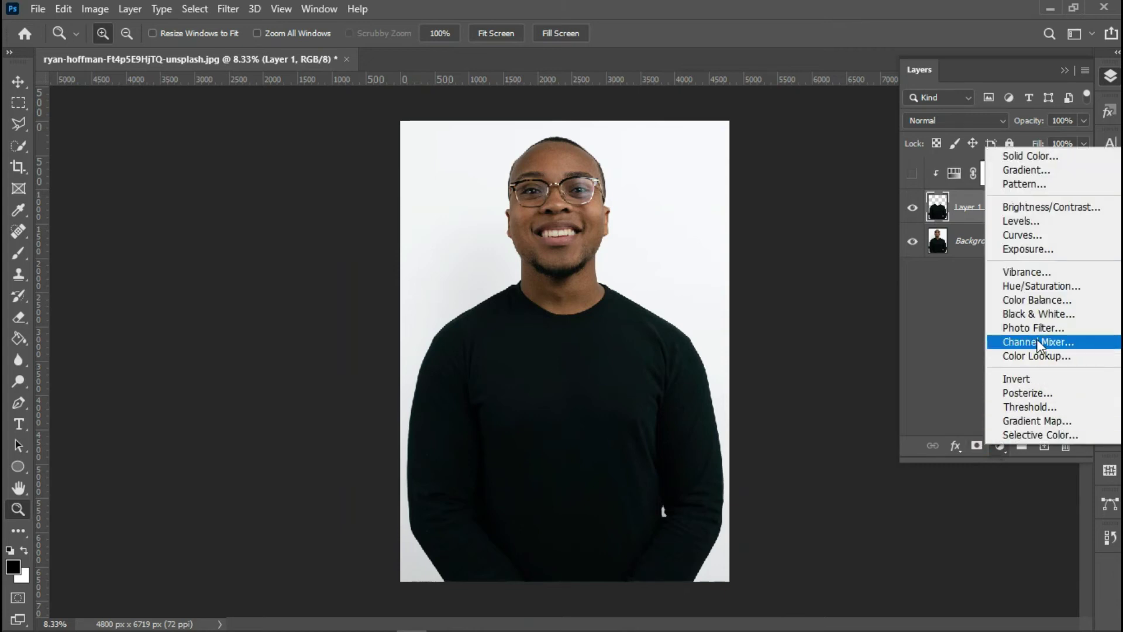
{"action": "left_click", "coordinate": [1032, 425]}
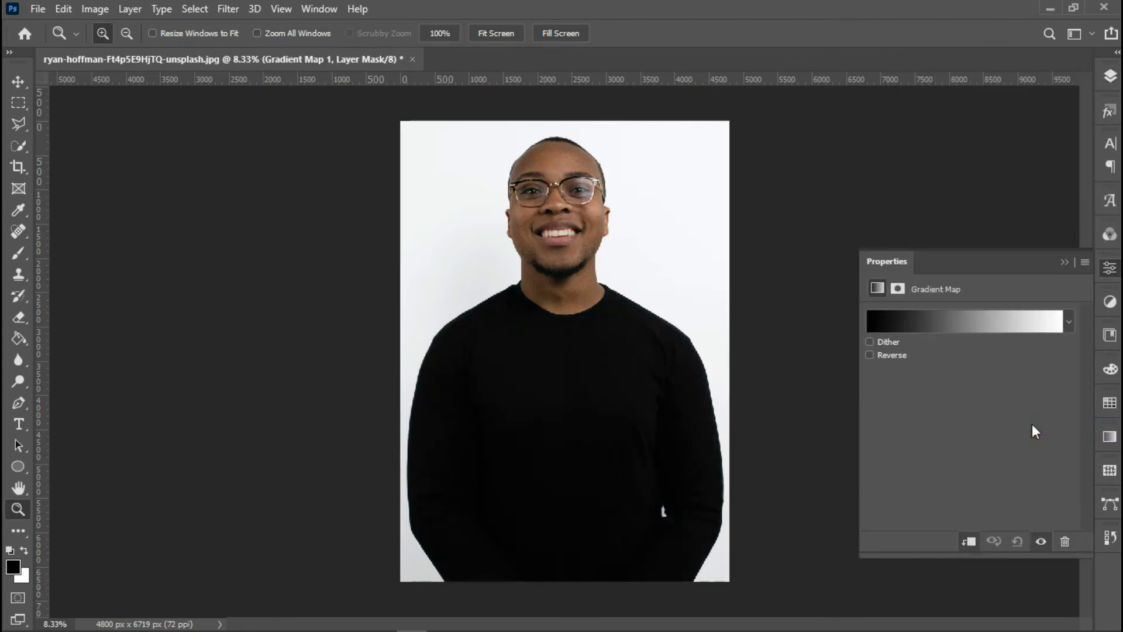
Add an extra black colour stop at 47% to the Gradient Map's gradient.
{"action": "left_click", "coordinate": [964, 328]}
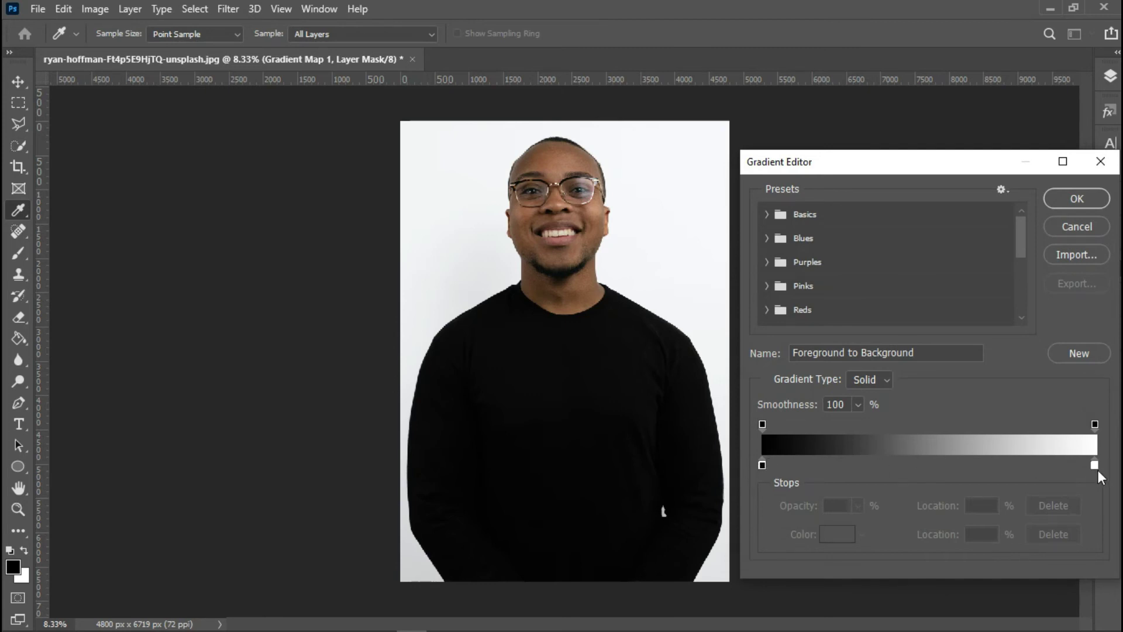
{"action": "left_click", "coordinate": [921, 464]}
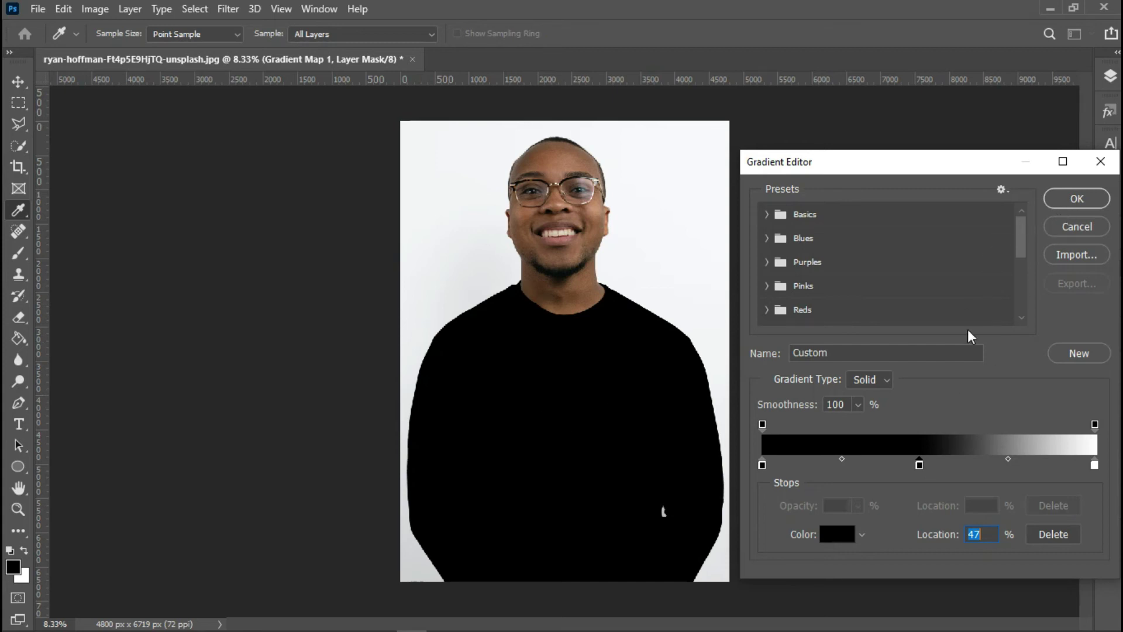
{"action": "left_click", "coordinate": [1076, 199]}
{"action": "left_click", "coordinate": [1110, 76]}
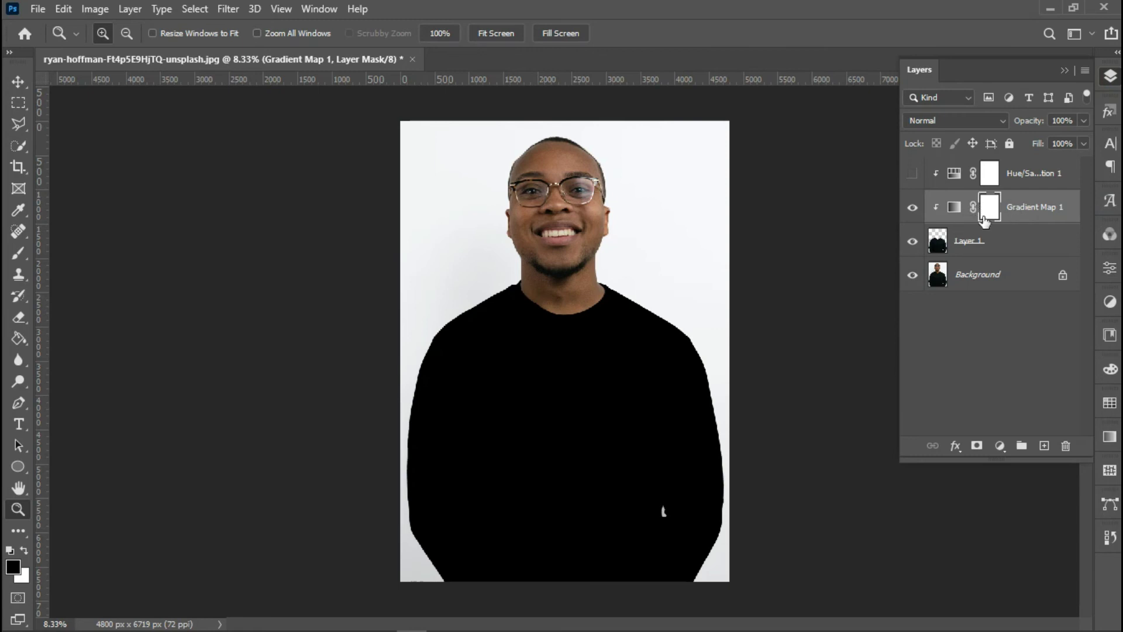
In the Gradient Map's gradient editor, add a new colour stop set to pure red (ff0000).
{"action": "left_click", "coordinate": [951, 214]}
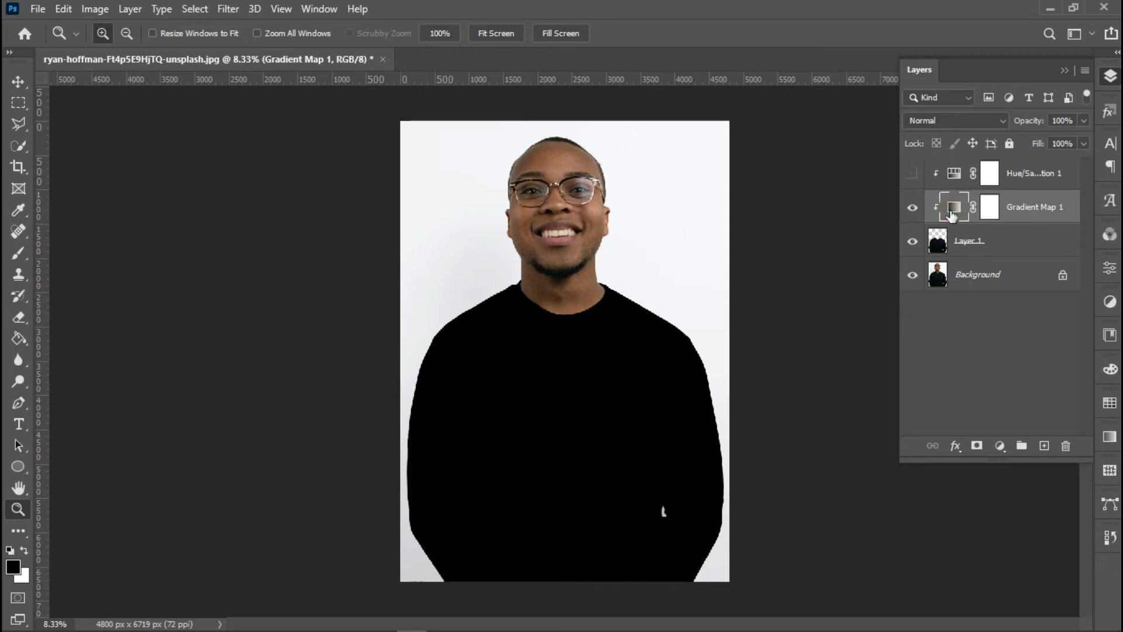
{"action": "double_click", "coordinate": [951, 214]}
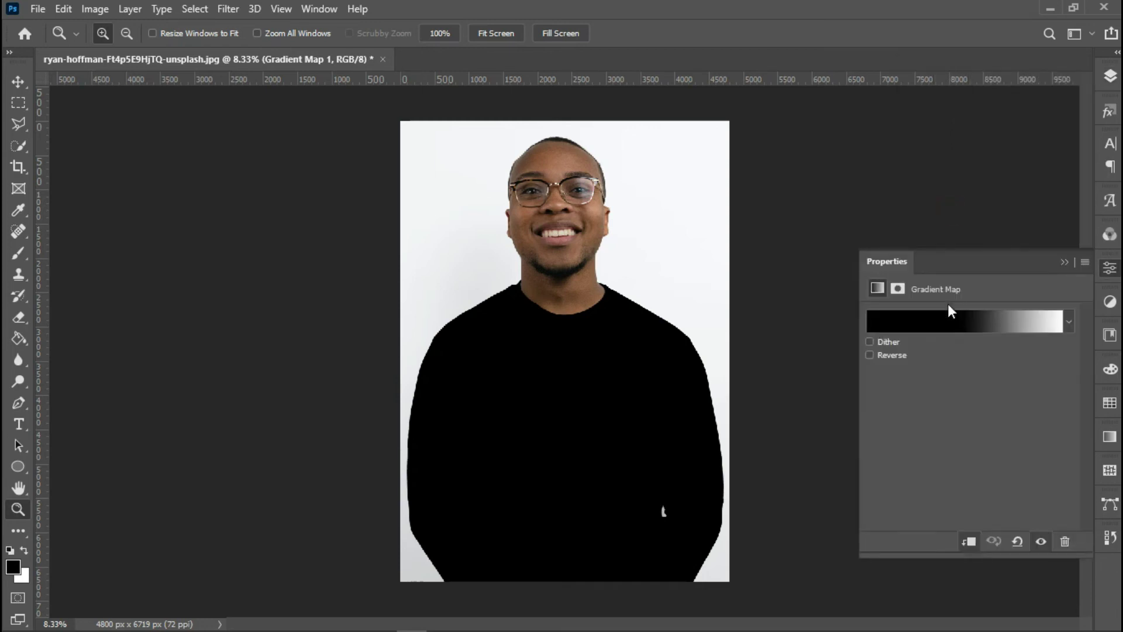
{"action": "left_click", "coordinate": [948, 320]}
{"action": "left_click", "coordinate": [917, 464]}
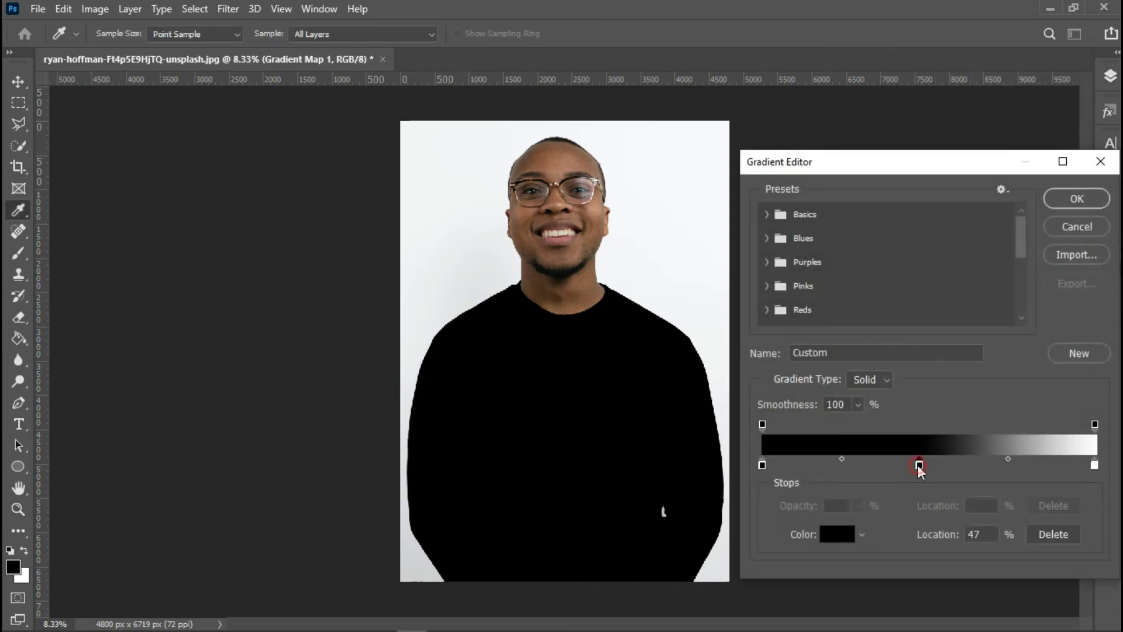
{"action": "double_click", "coordinate": [917, 464]}
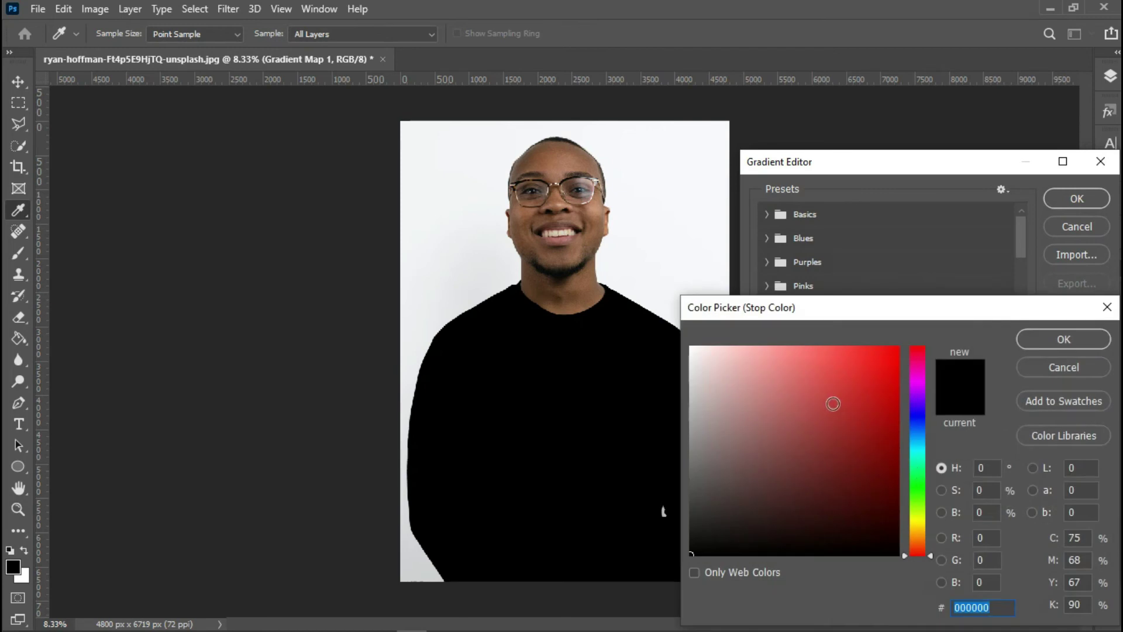
{"action": "left_click", "coordinate": [832, 404]}
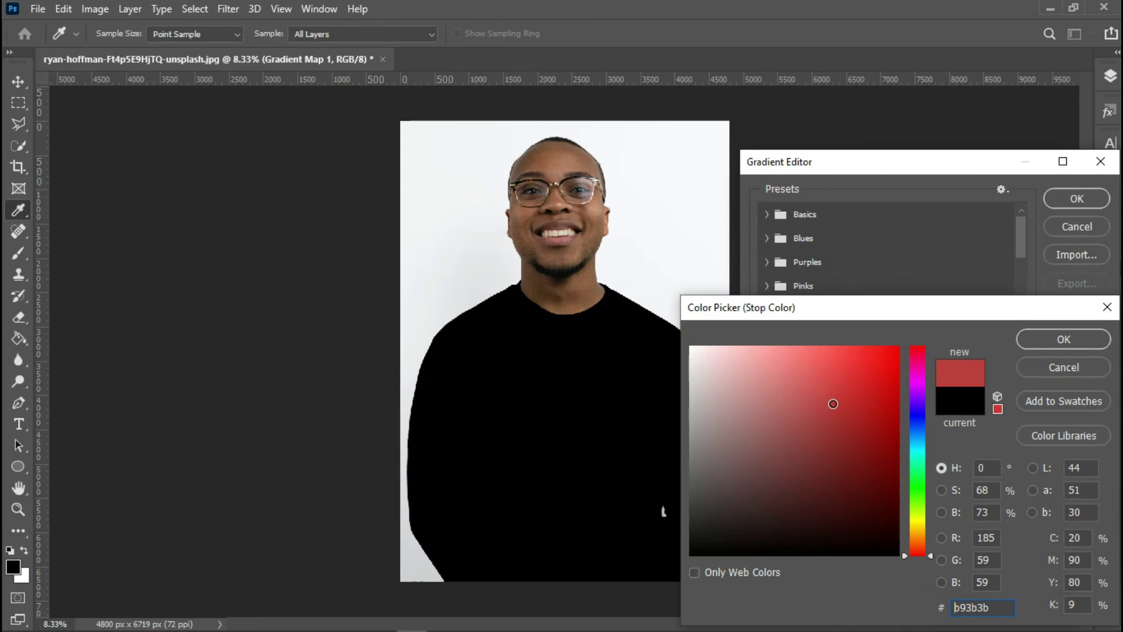
{"action": "left_click_drag", "start_coordinate": [832, 404], "coordinate": [928, 341]}
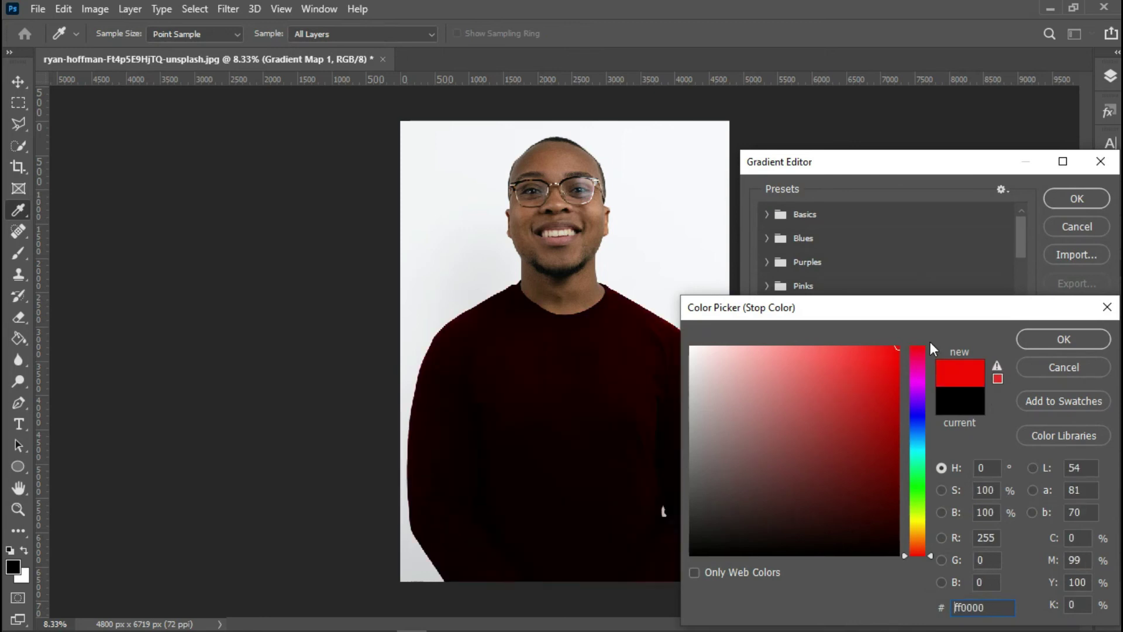
{"action": "left_click", "coordinate": [1030, 334]}
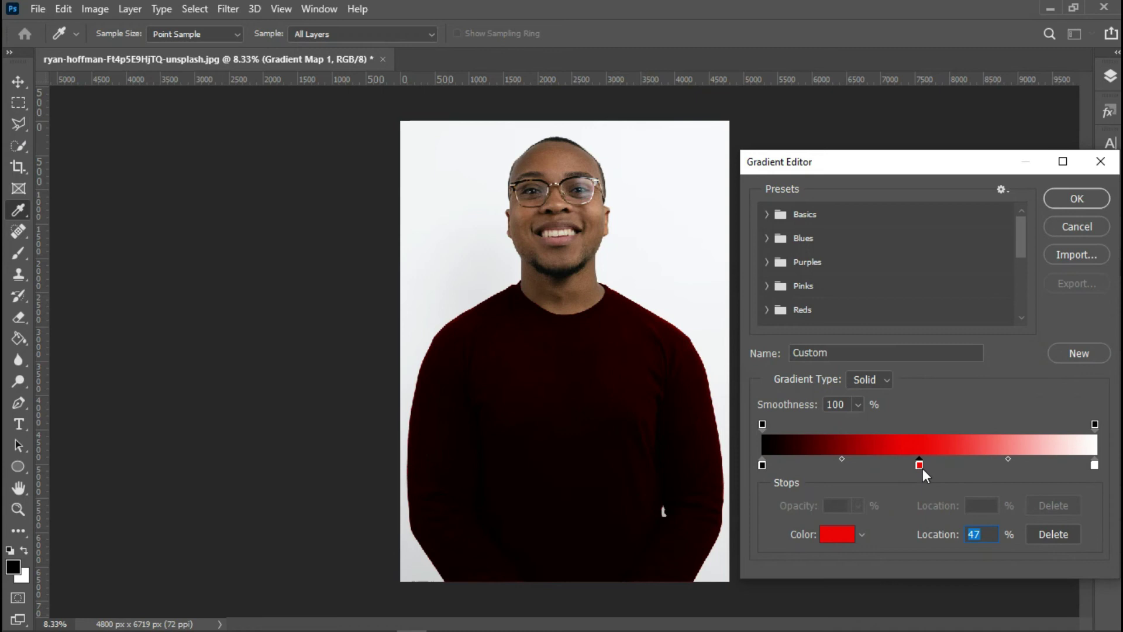
Slide the red stop to 26% and apply the black-to-red-to-white gradient.
{"action": "left_click_drag", "start_coordinate": [921, 468], "coordinate": [1018, 465]}
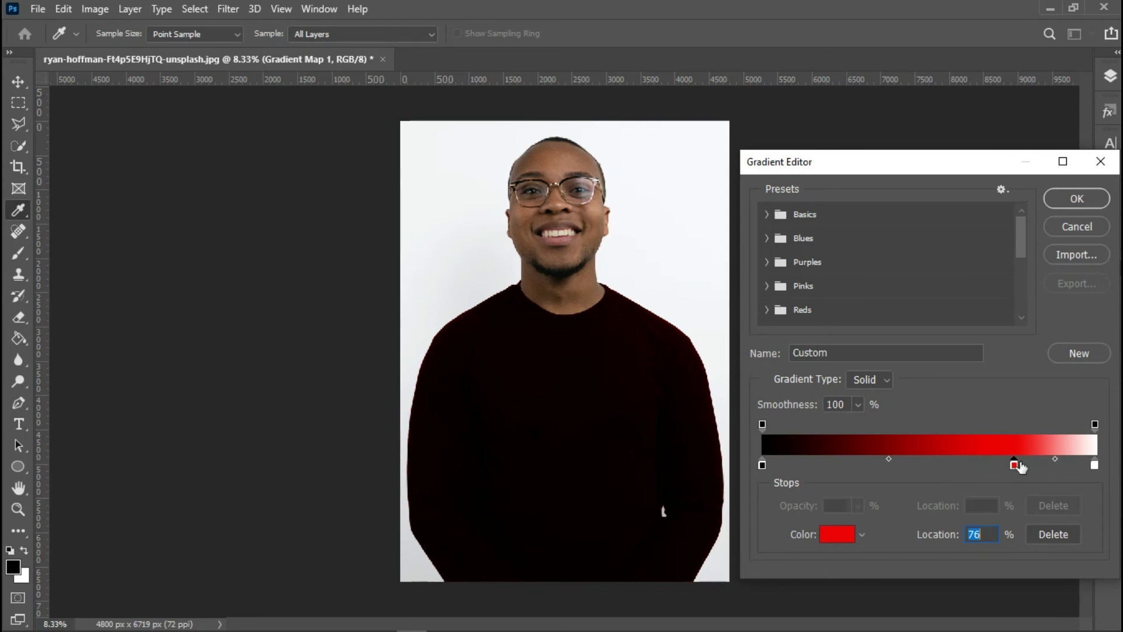
{"action": "left_click_drag", "start_coordinate": [1016, 463], "coordinate": [850, 462]}
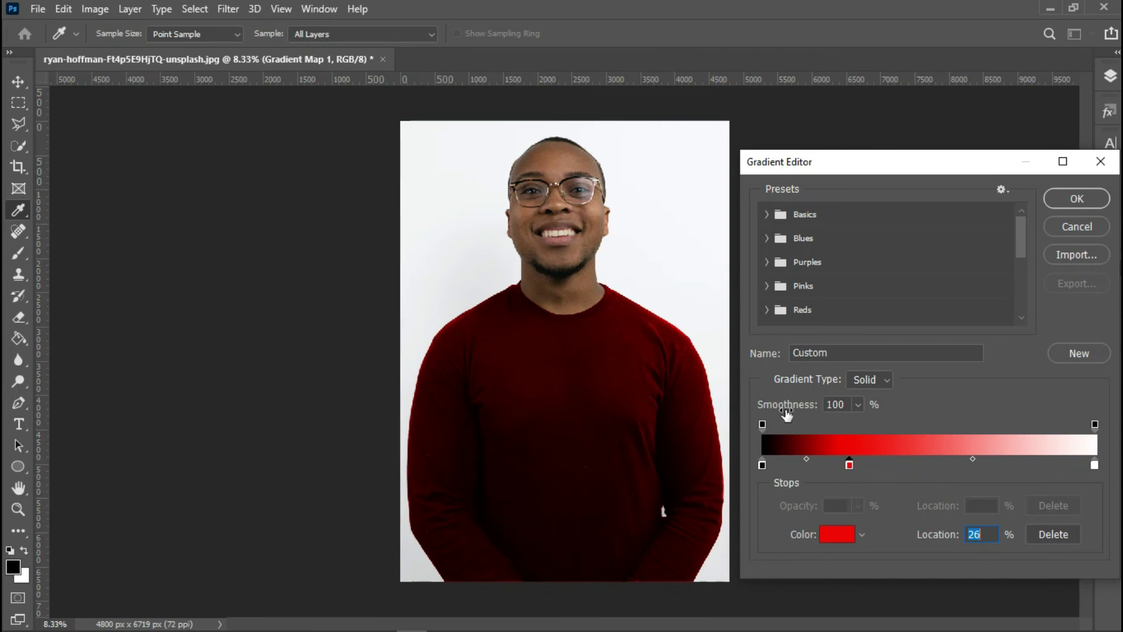
{"action": "left_click", "coordinate": [21, 510]}
{"action": "left_click", "coordinate": [1080, 200]}
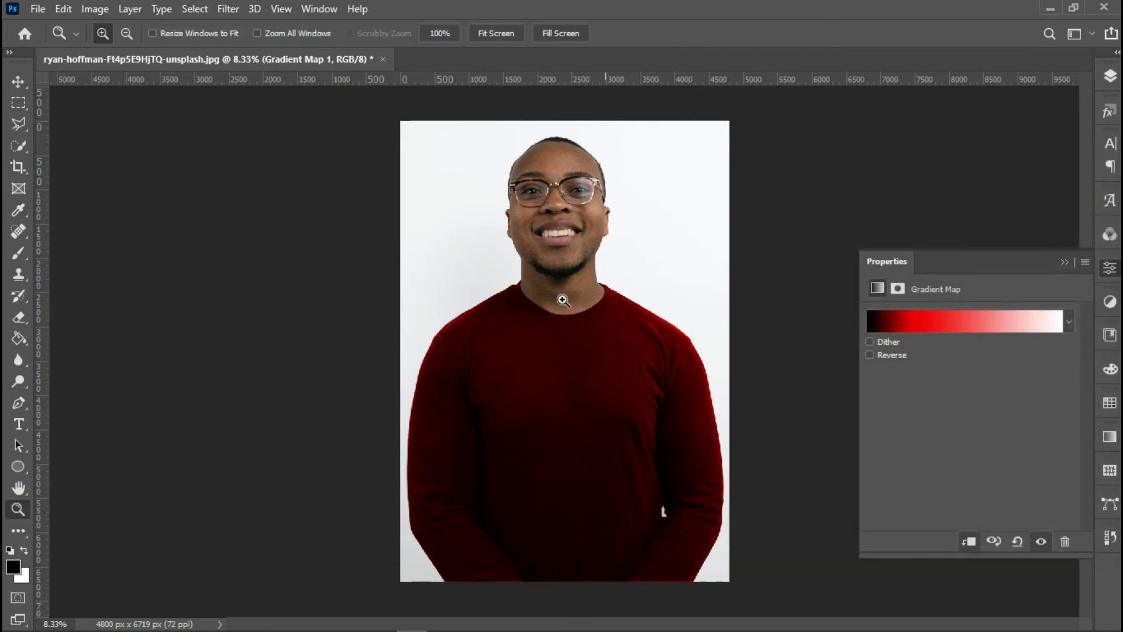
Zoom out, then zoom in close on the dark red shirt and bring back the Layers panel.
{"action": "left_click", "coordinate": [132, 37]}
{"action": "left_click", "coordinate": [650, 414]}
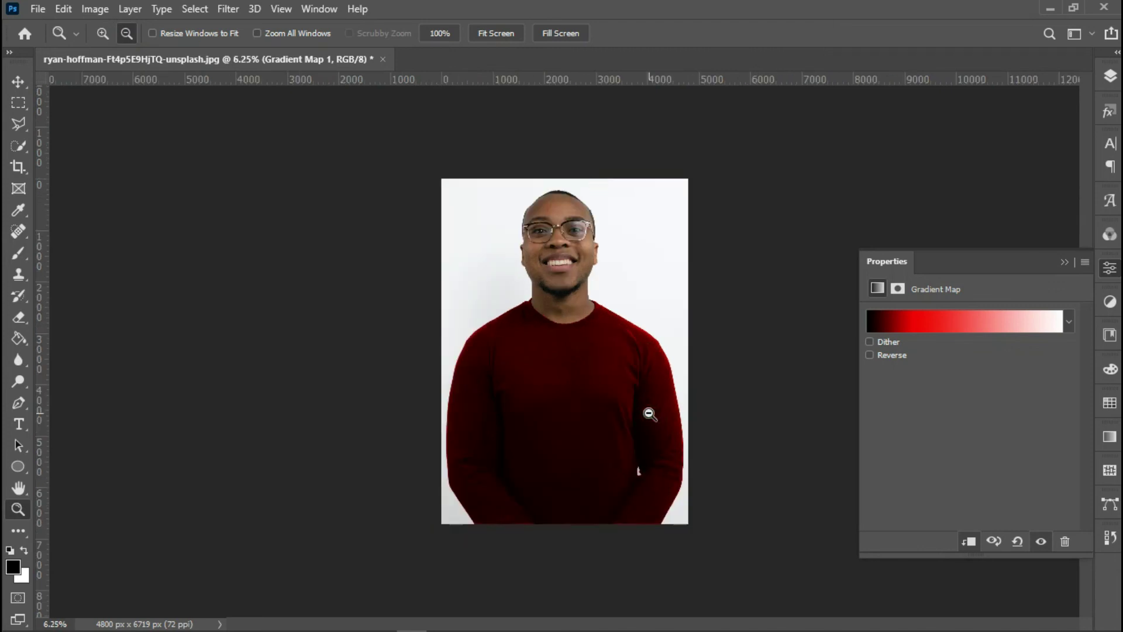
{"action": "left_click", "coordinate": [650, 414]}
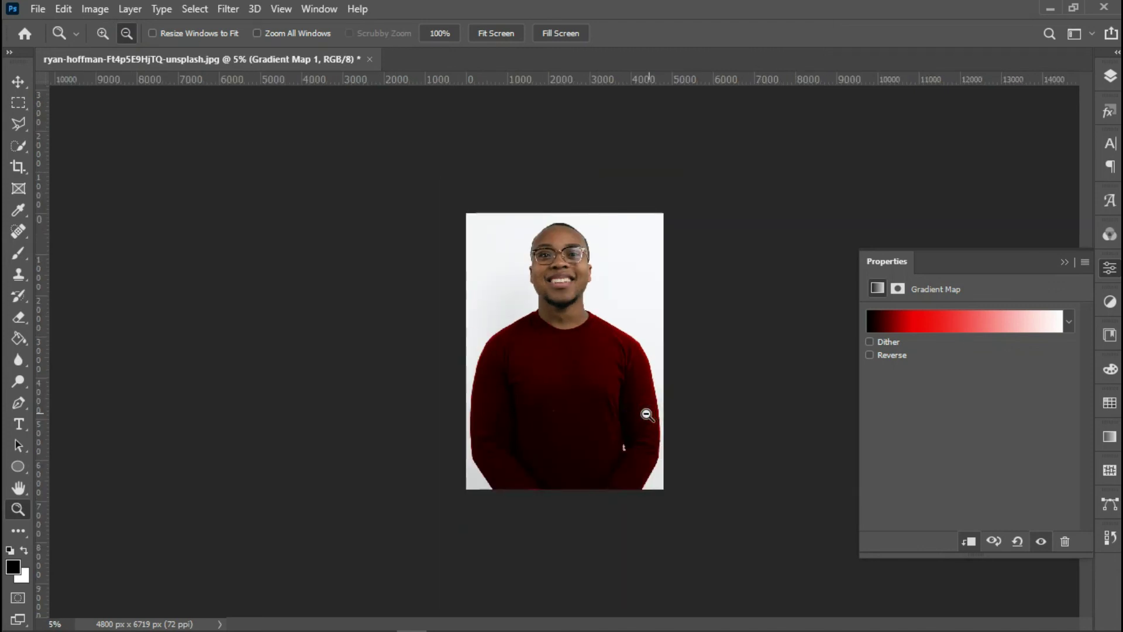
{"action": "left_click", "coordinate": [105, 36]}
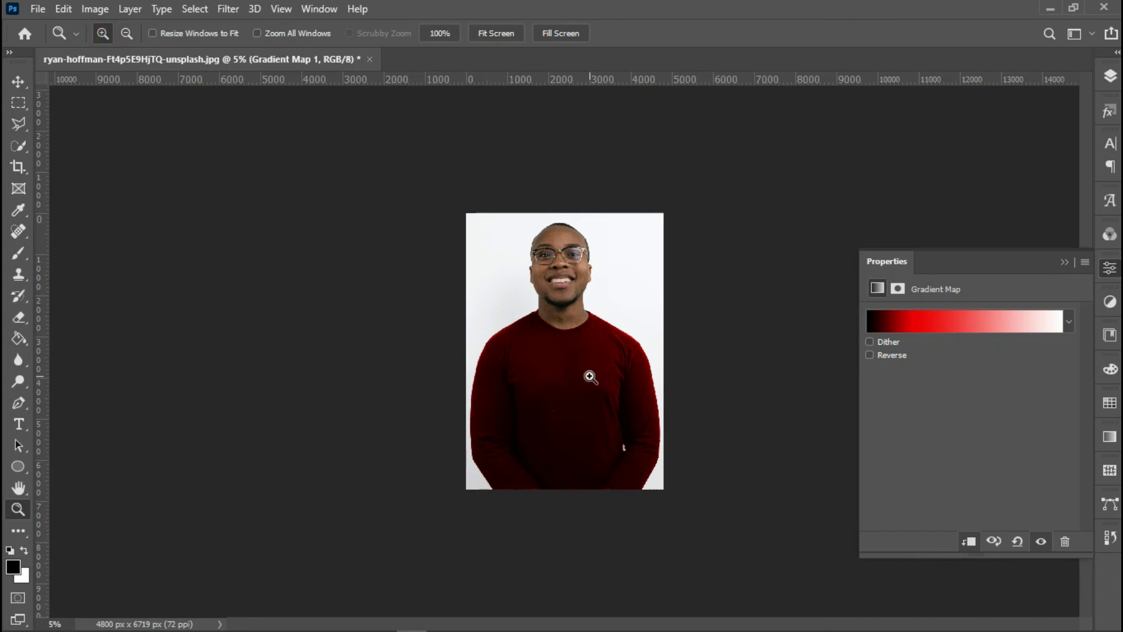
{"action": "left_click", "coordinate": [589, 376]}
{"action": "left_click", "coordinate": [589, 376]}
{"action": "left_click", "coordinate": [590, 376]}
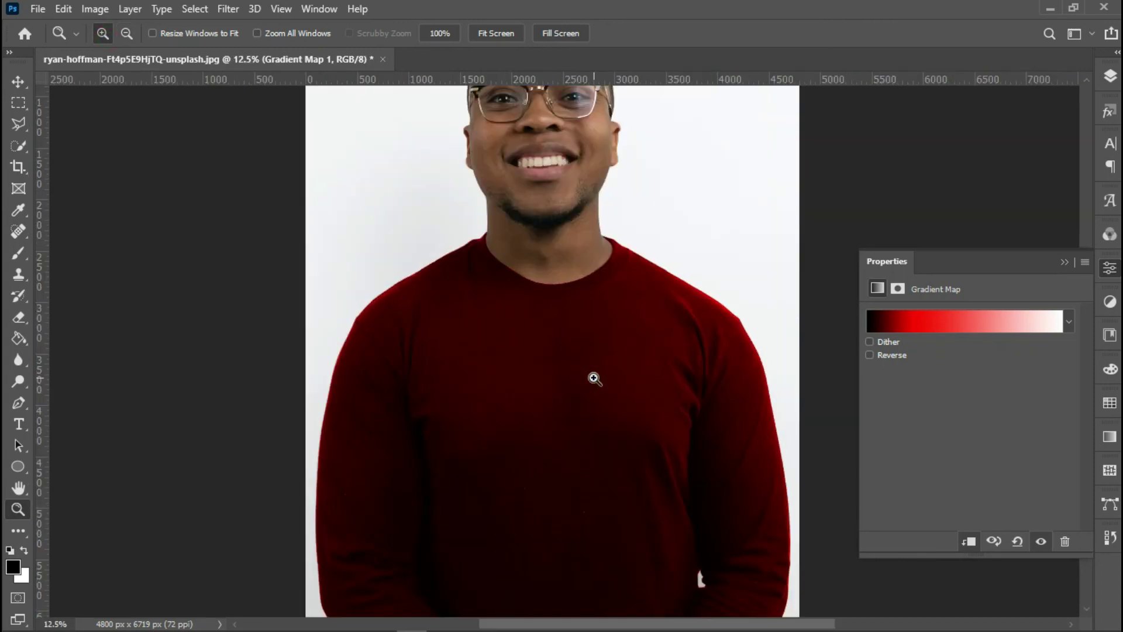
{"action": "scroll", "coordinate": [593, 376], "scroll_direction": "down", "scroll_amount": 3}
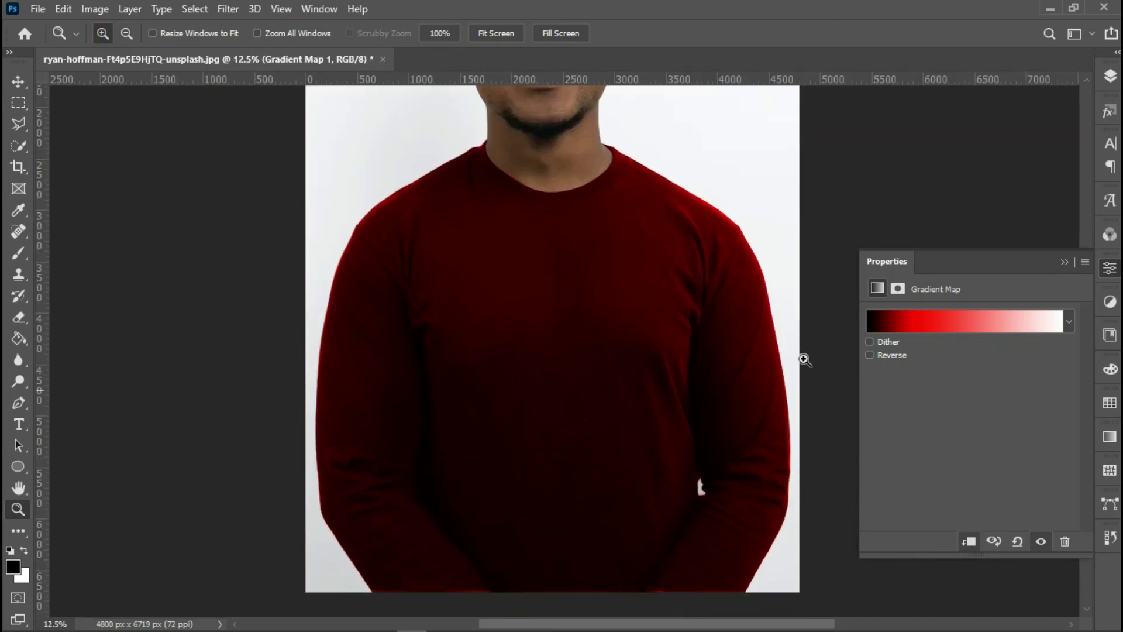
{"action": "left_click", "coordinate": [1110, 77]}
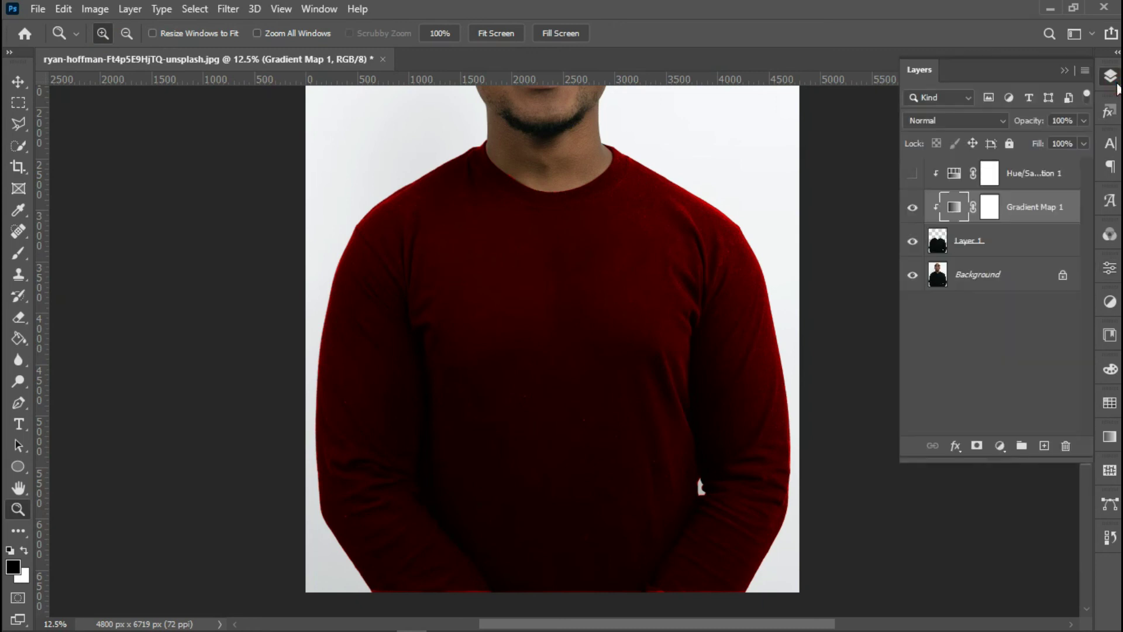
Change the gradient's 26% stop from red to green (23a201), turning the shirt dark green.
{"action": "double_click", "coordinate": [954, 208]}
{"action": "left_click", "coordinate": [924, 329]}
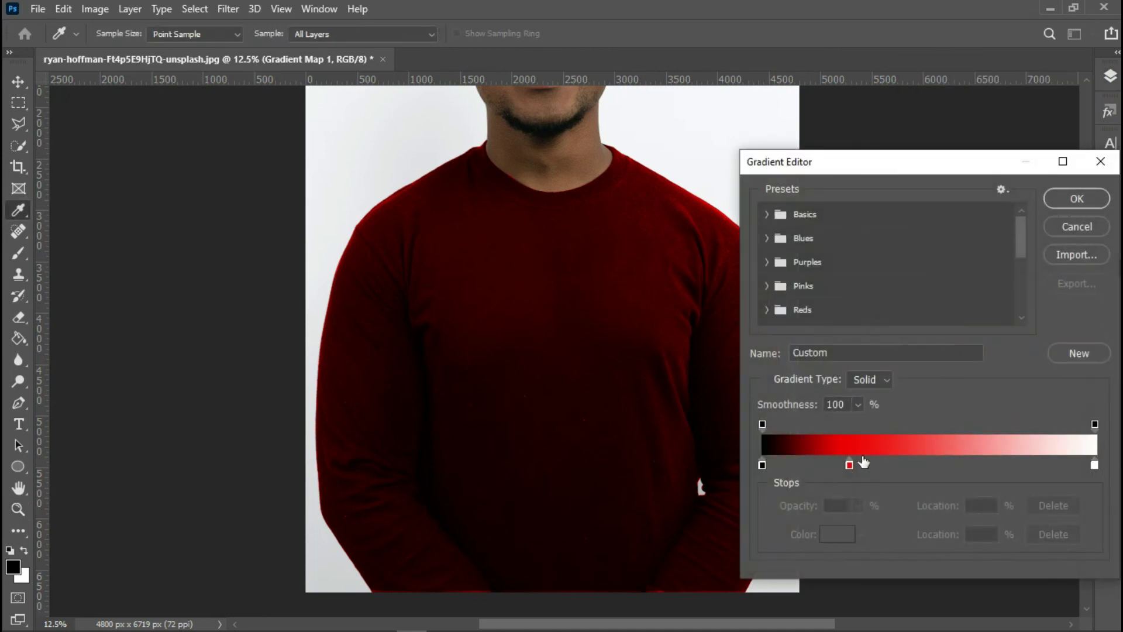
{"action": "double_click", "coordinate": [849, 465]}
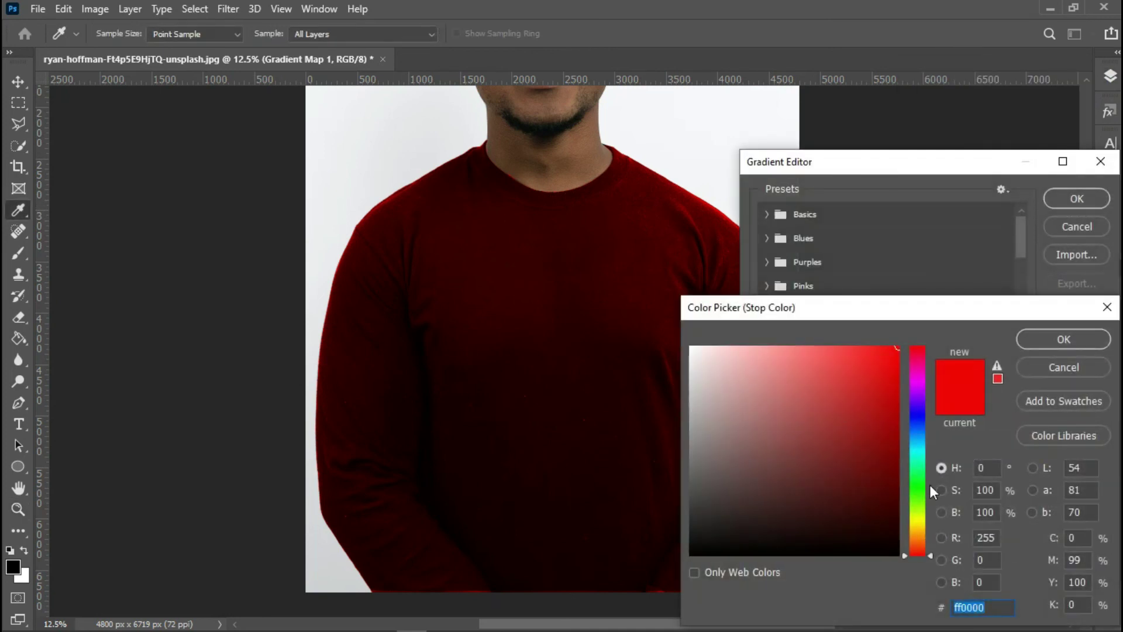
{"action": "left_click", "coordinate": [927, 485]}
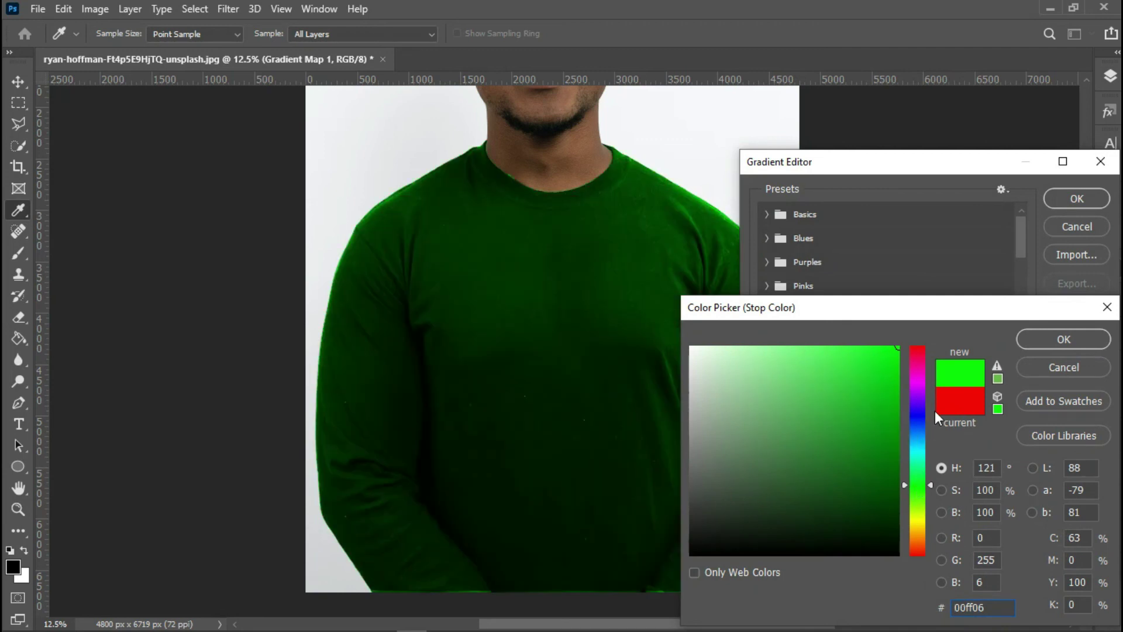
{"action": "left_click_drag", "start_coordinate": [899, 458], "coordinate": [898, 422]}
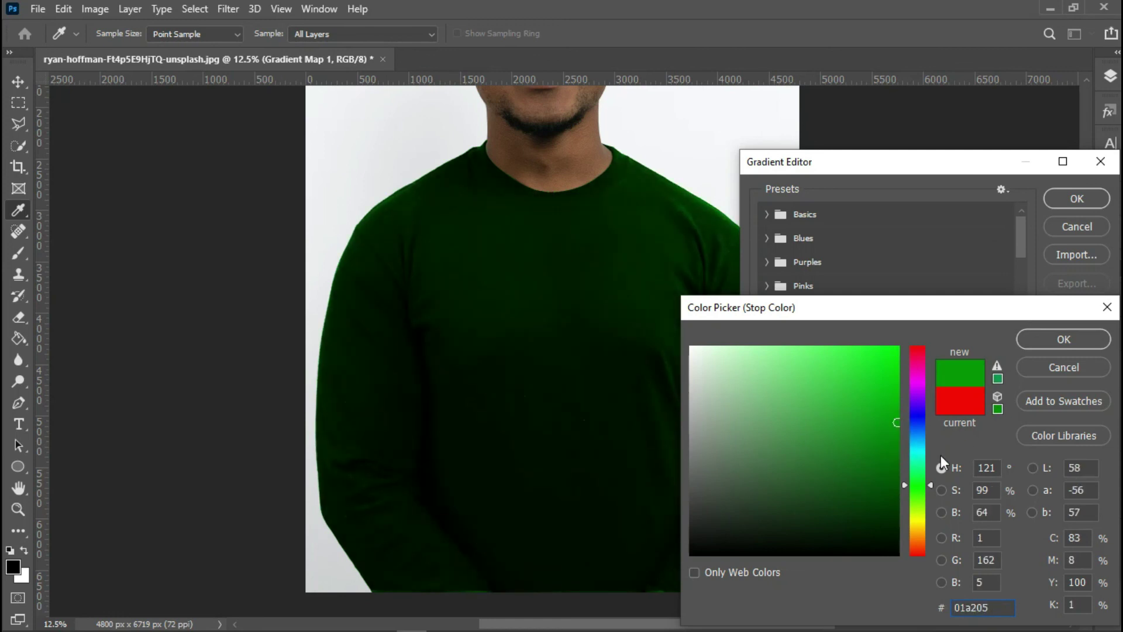
{"action": "left_click_drag", "start_coordinate": [922, 507], "coordinate": [922, 414]}
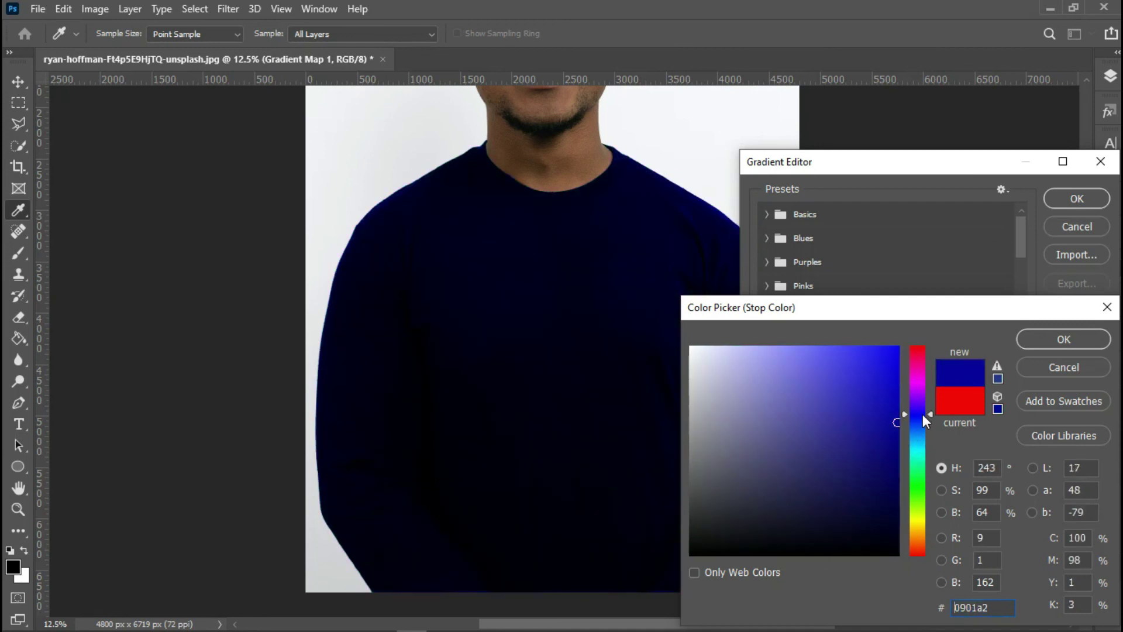
{"action": "left_click_drag", "start_coordinate": [917, 409], "coordinate": [916, 422]}
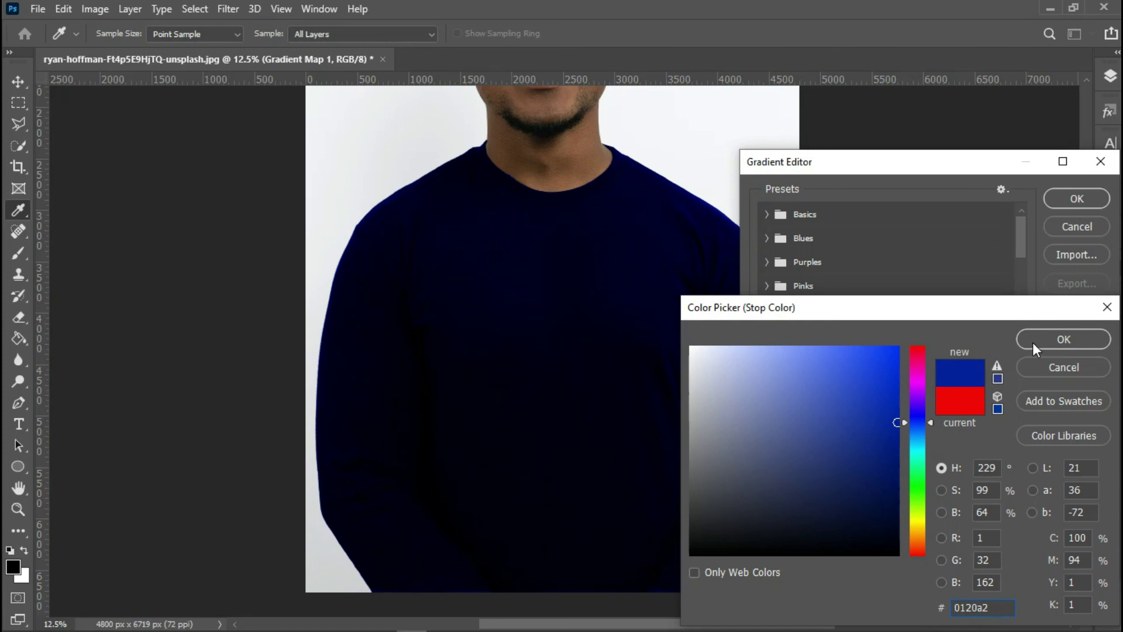
{"action": "left_click_drag", "start_coordinate": [917, 413], "coordinate": [911, 518]}
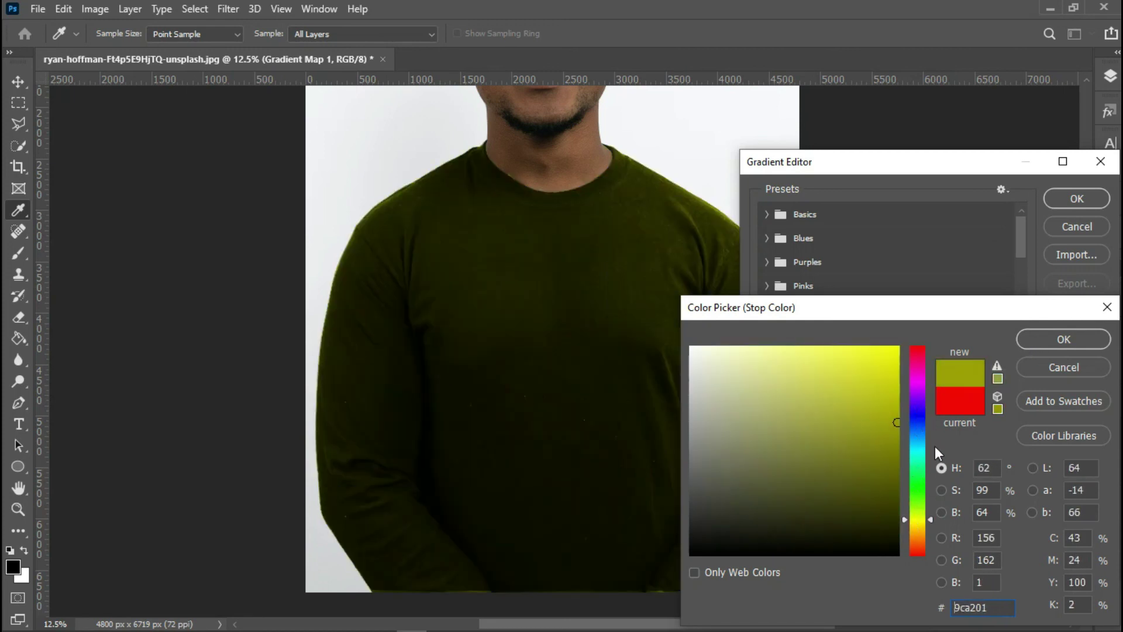
{"action": "left_click", "coordinate": [912, 494]}
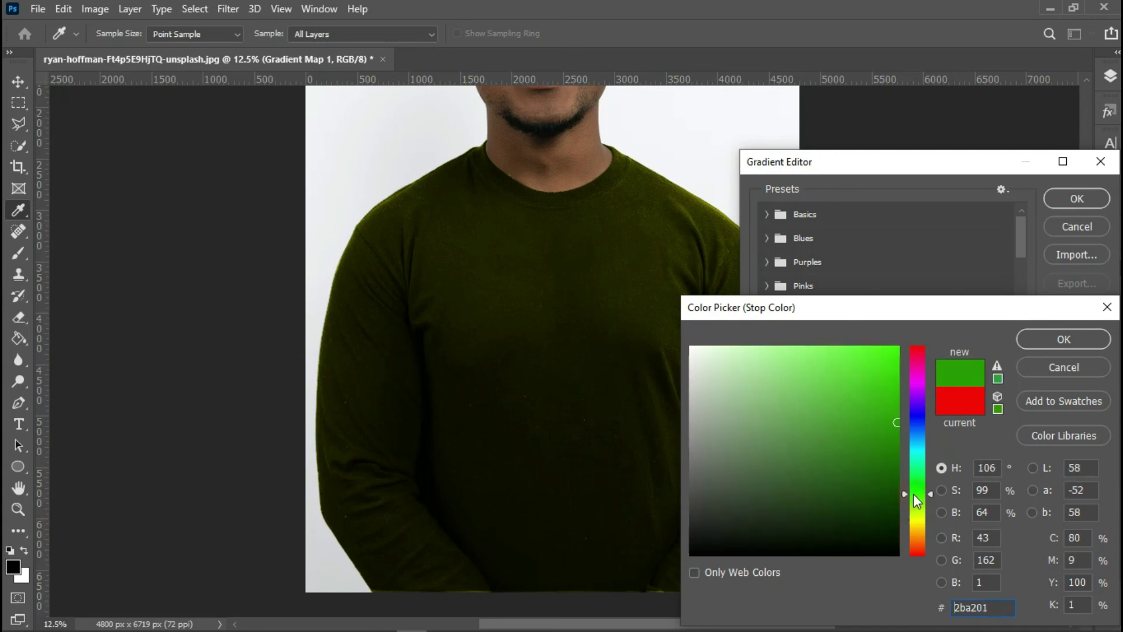
{"action": "left_click", "coordinate": [1049, 338]}
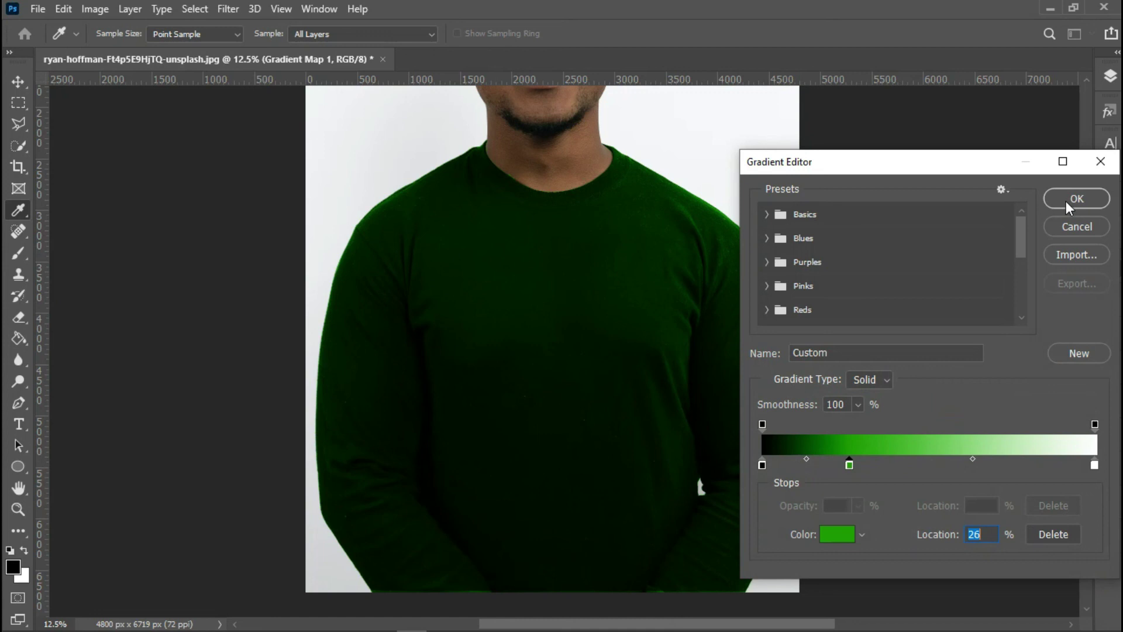